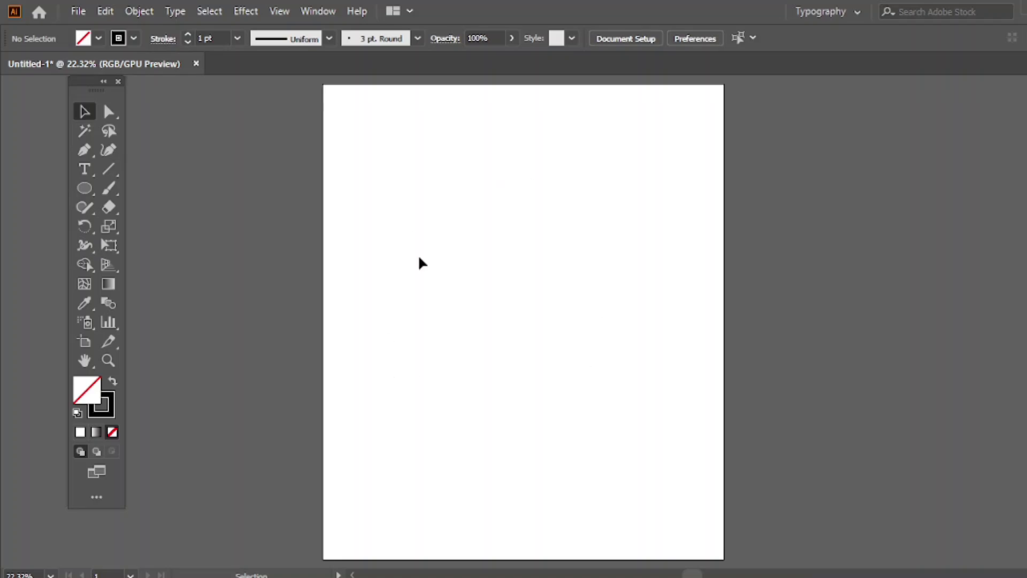
Add an Ethnocentric R to the middle of the page and scale it up large
{"action": "left_click", "coordinate": [85, 169]}
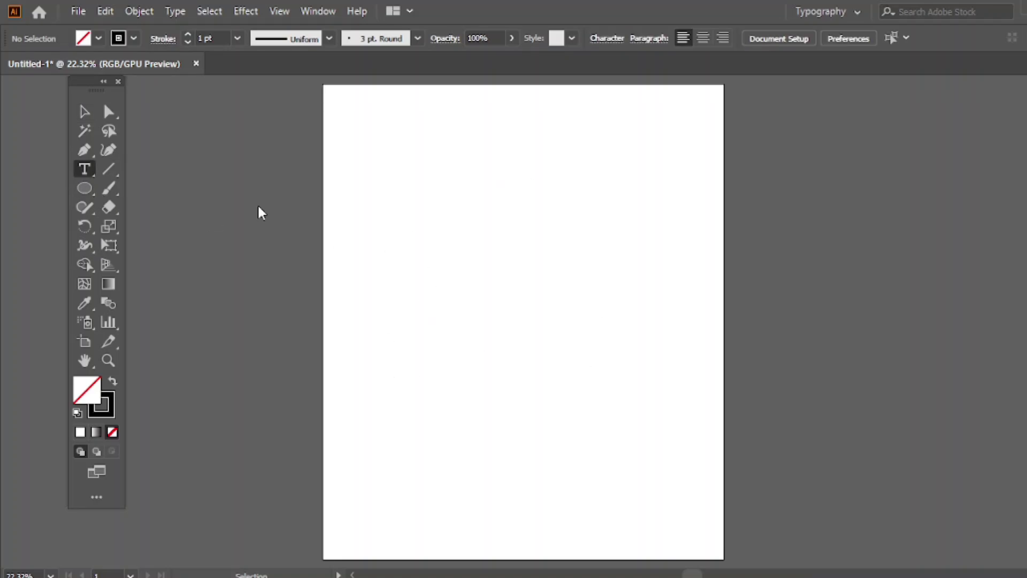
{"action": "left_click", "coordinate": [375, 278]}
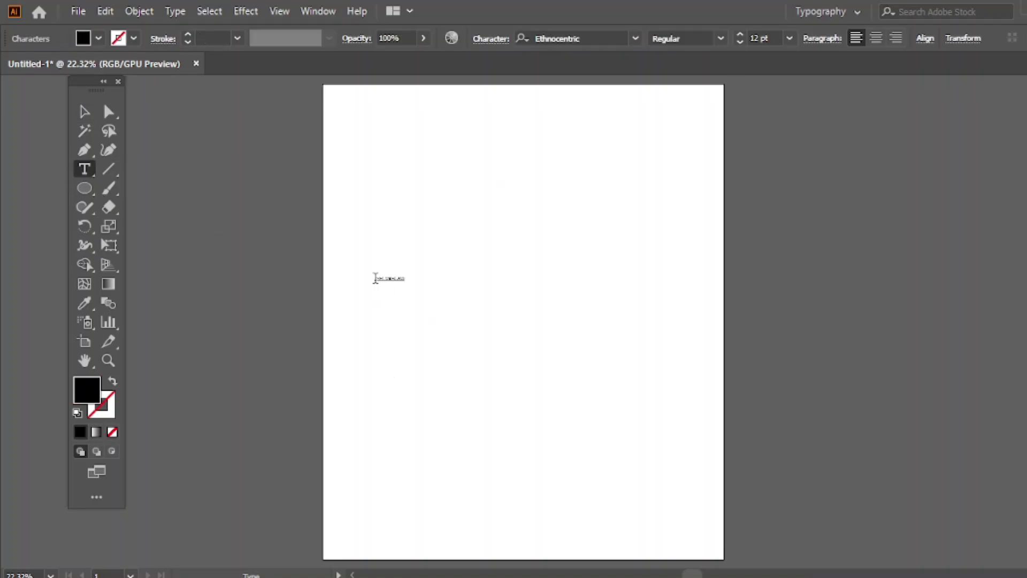
{"action": "key", "text": "Escape"}
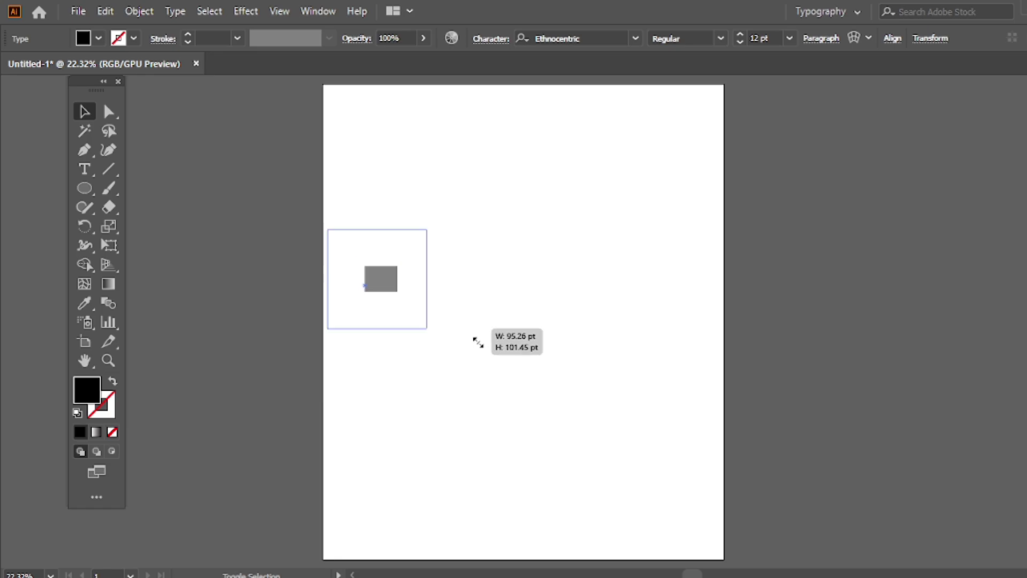
{"action": "mouse_move", "coordinate": [381, 289]}
{"action": "left_mouse_down"}
{"action": "mouse_move", "coordinate": [483, 351]}
{"action": "mouse_move", "coordinate": [391, 303]}
{"action": "mouse_move", "coordinate": [507, 403]}
{"action": "left_mouse_up"}
{"action": "left_click_drag", "start_coordinate": [457, 353], "coordinate": [455, 343]}
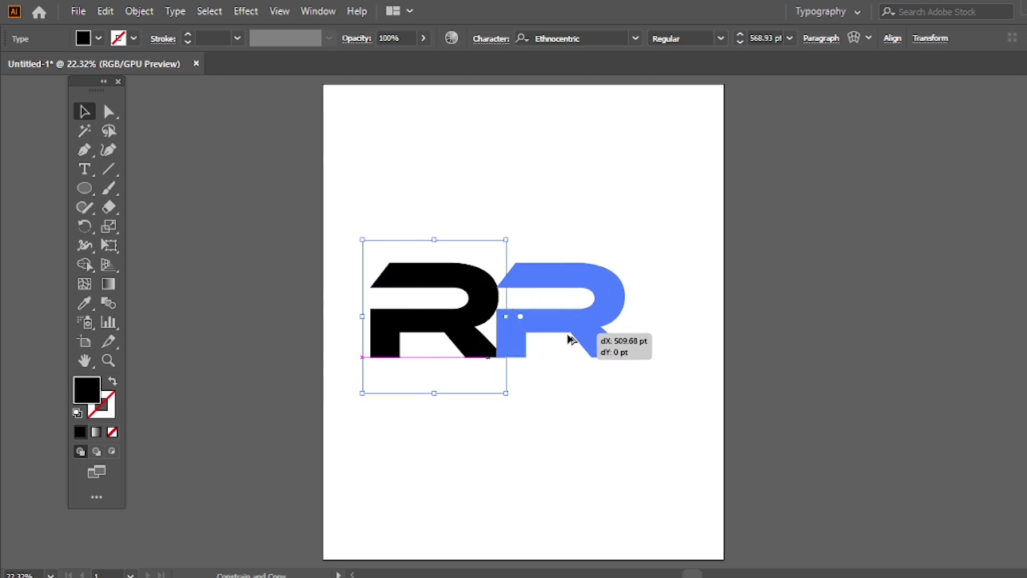
Duplicate the R to its right, retype the copy as H, and select both letters
{"action": "left_click_drag", "start_coordinate": [440, 331], "coordinate": [590, 331]}
{"action": "double_click", "coordinate": [592, 323]}
{"action": "type", "text": "H"}
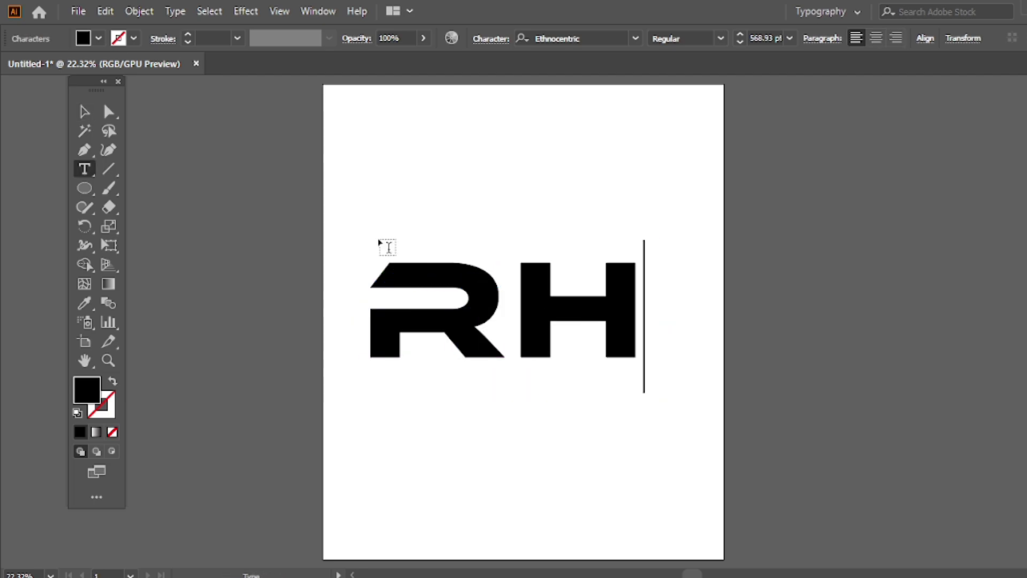
{"action": "key", "text": "Escape"}
{"action": "left_click_drag", "start_coordinate": [412, 201], "coordinate": [538, 313]}
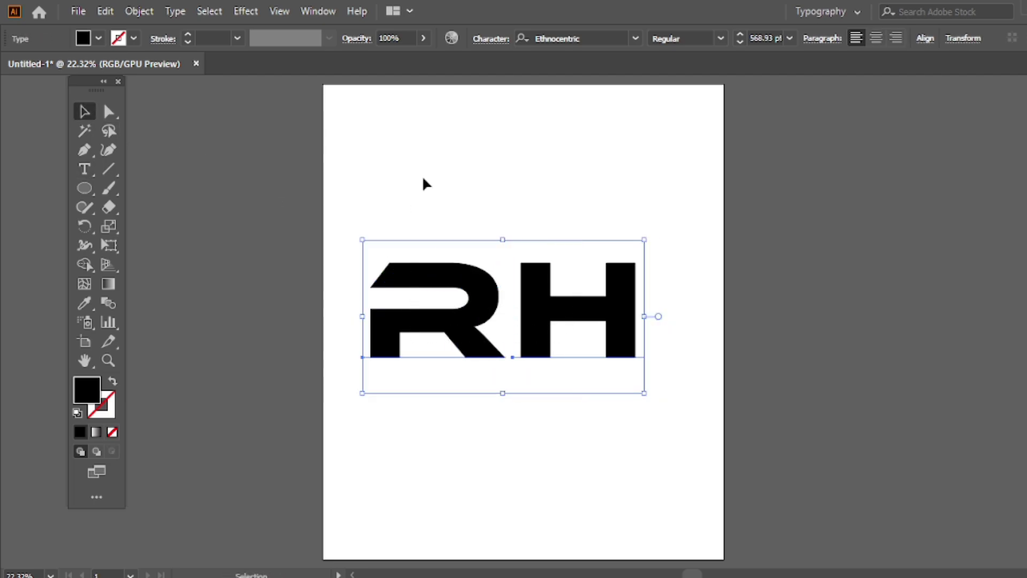
Expand the RH text with Object and Fill checked, making the R and H separate shapes
{"action": "left_click", "coordinate": [140, 12]}
{"action": "left_click", "coordinate": [231, 198]}
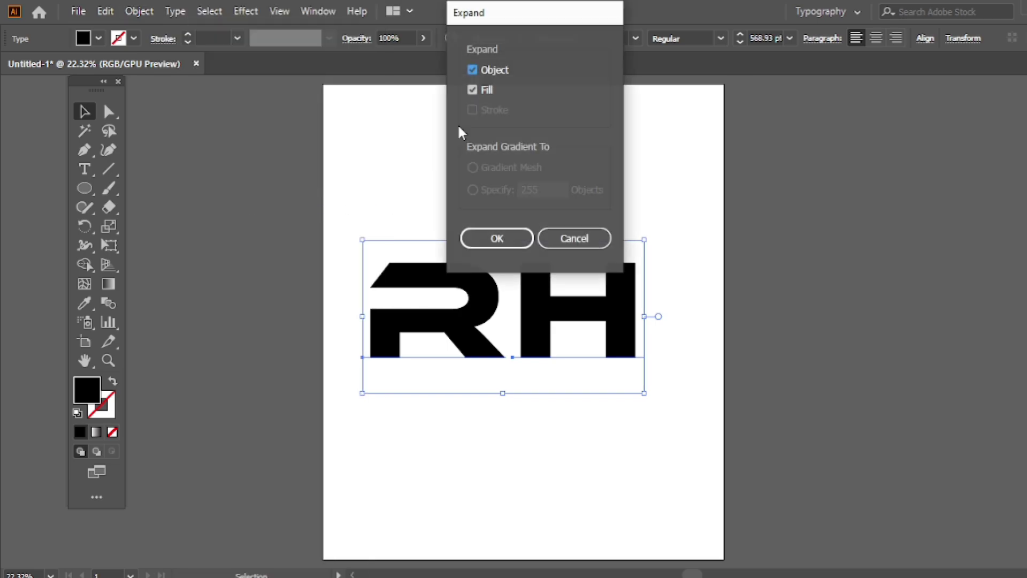
{"action": "left_click_drag", "start_coordinate": [513, 12], "coordinate": [515, 33]}
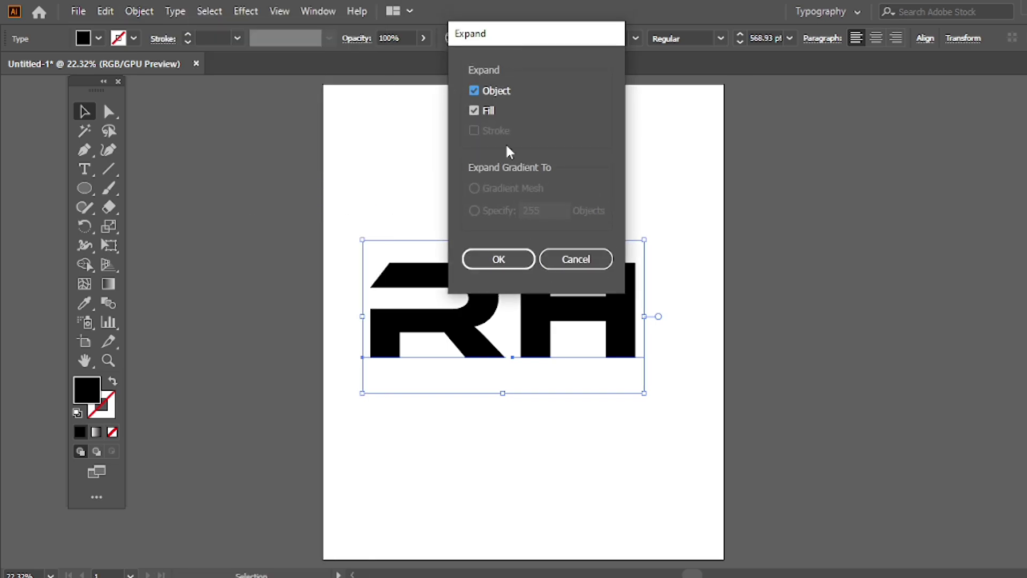
{"action": "left_click", "coordinate": [498, 259]}
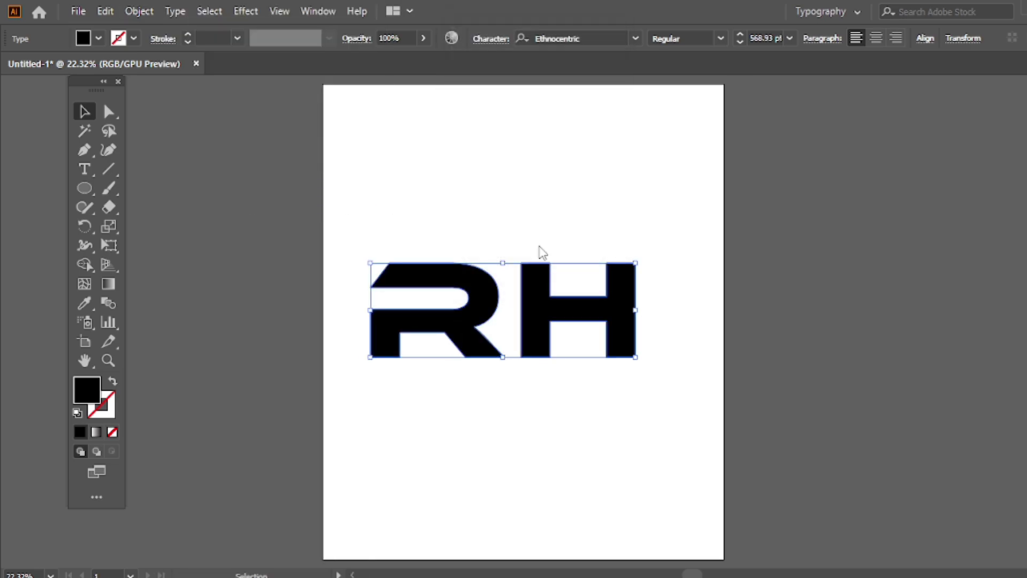
{"action": "left_click", "coordinate": [487, 213]}
{"action": "left_click", "coordinate": [480, 294]}
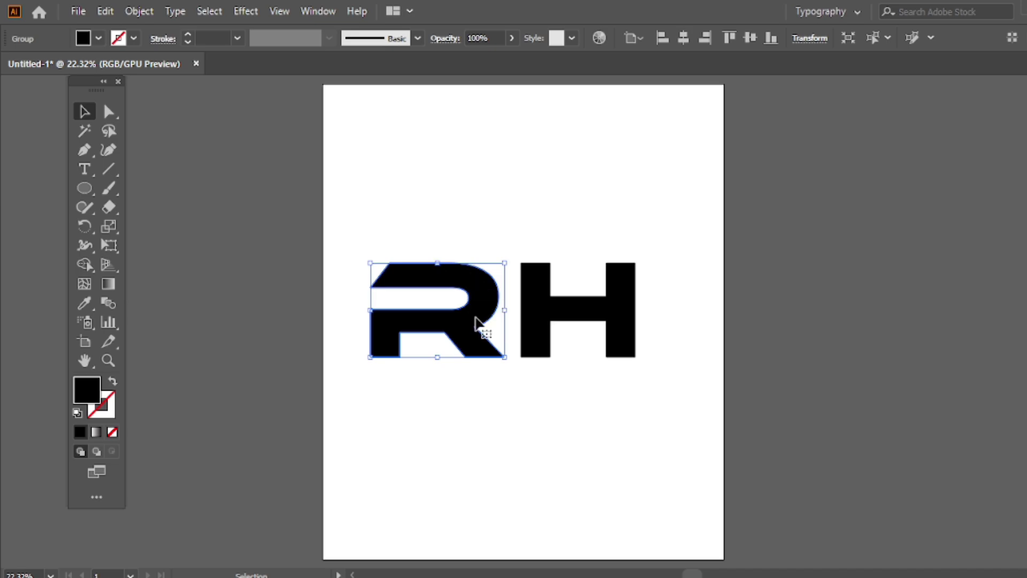
{"action": "left_click", "coordinate": [450, 222]}
Draw a diagonal cut line across the R and select it together with the R
{"action": "left_click", "coordinate": [84, 150]}
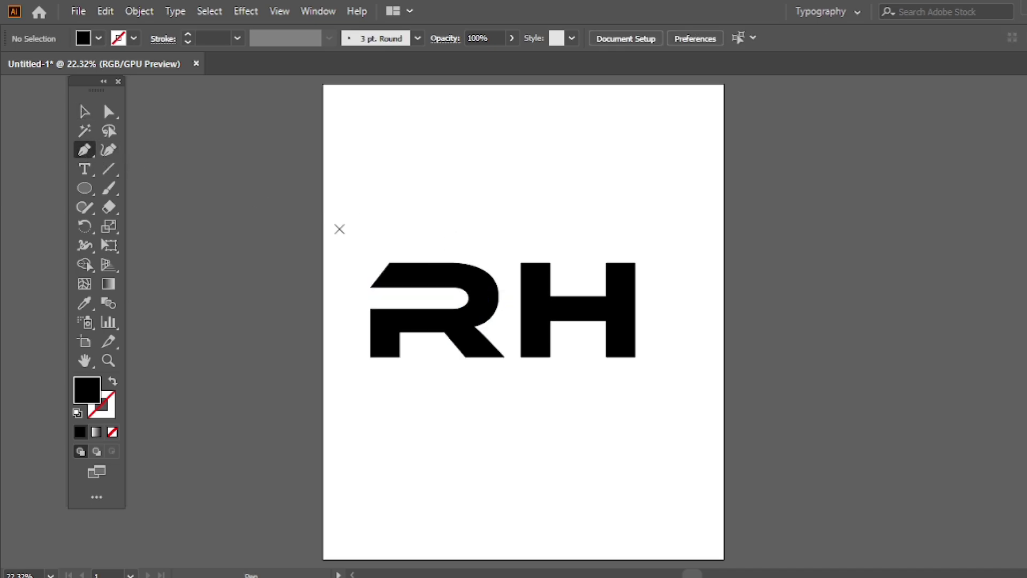
{"action": "left_click", "coordinate": [465, 356]}
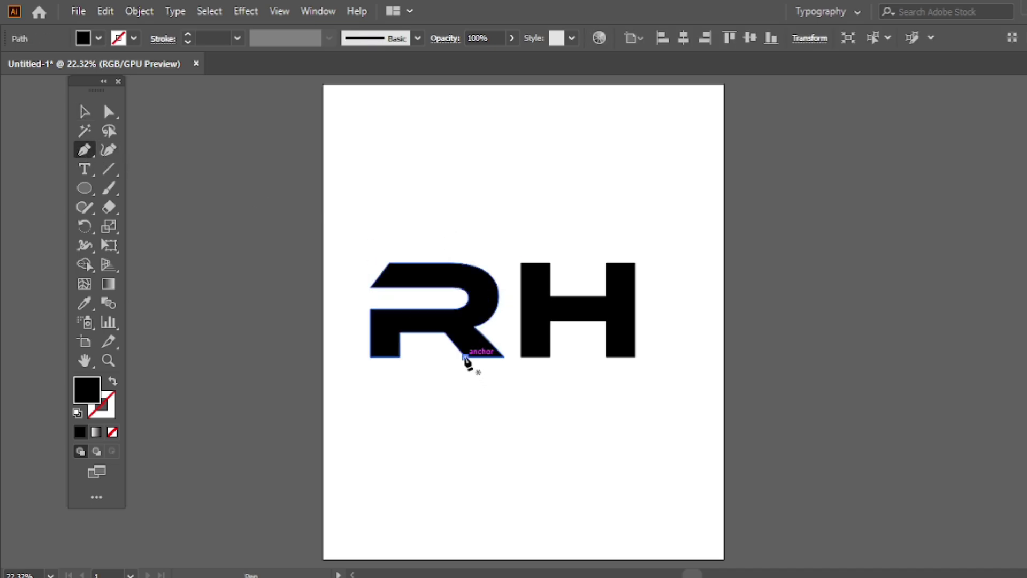
{"action": "left_click", "coordinate": [350, 217]}
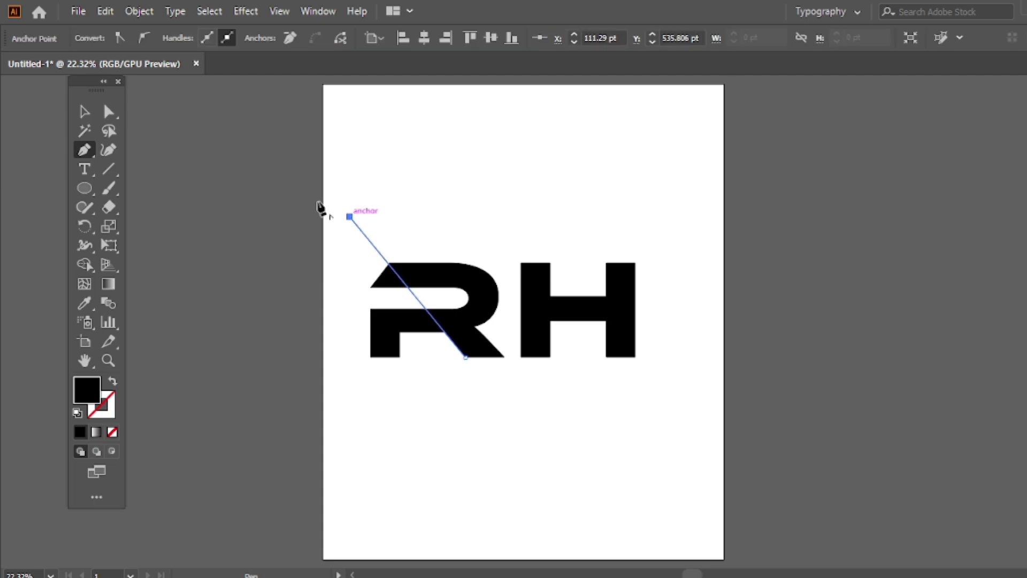
{"action": "left_click", "coordinate": [88, 112]}
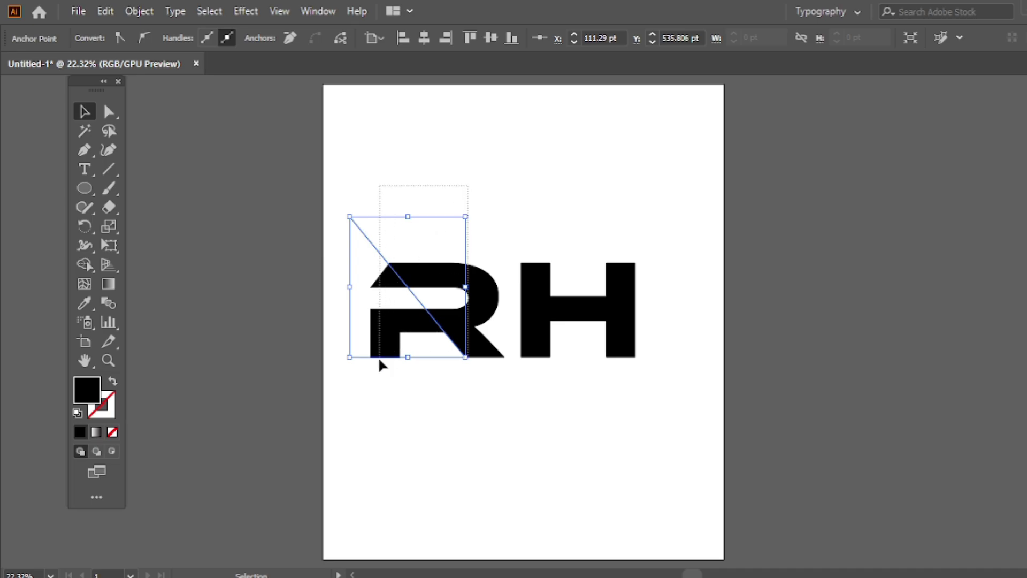
{"action": "left_click_drag", "start_coordinate": [379, 360], "coordinate": [334, 332]}
With Shape Builder, delete the R's top-left triangle, stray line and lower-left block, merging the rest
{"action": "key", "text": "shift+m"}
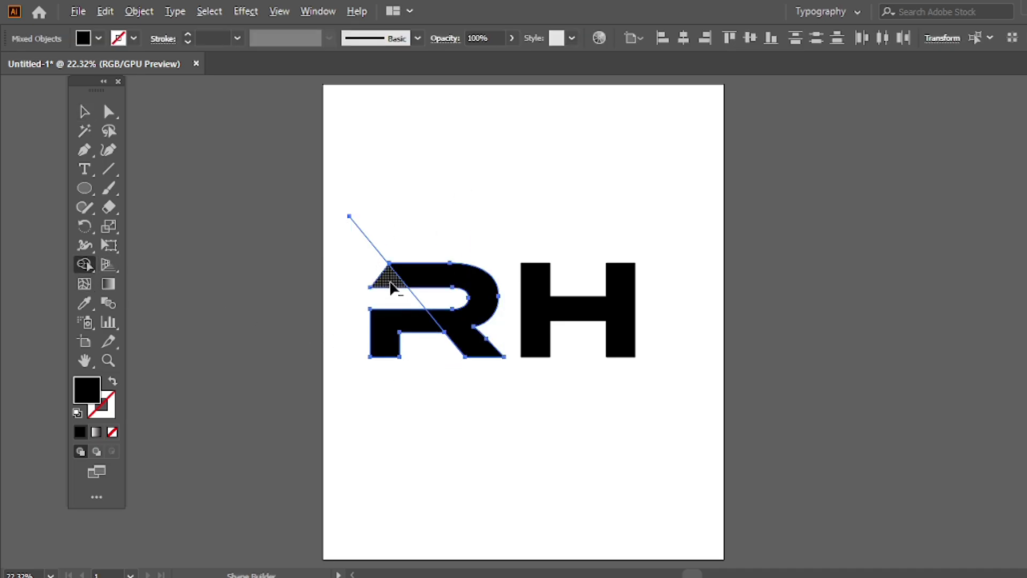
{"action": "left_click", "coordinate": [390, 288], "text": "alt"}
{"action": "left_click", "coordinate": [373, 246], "text": "alt"}
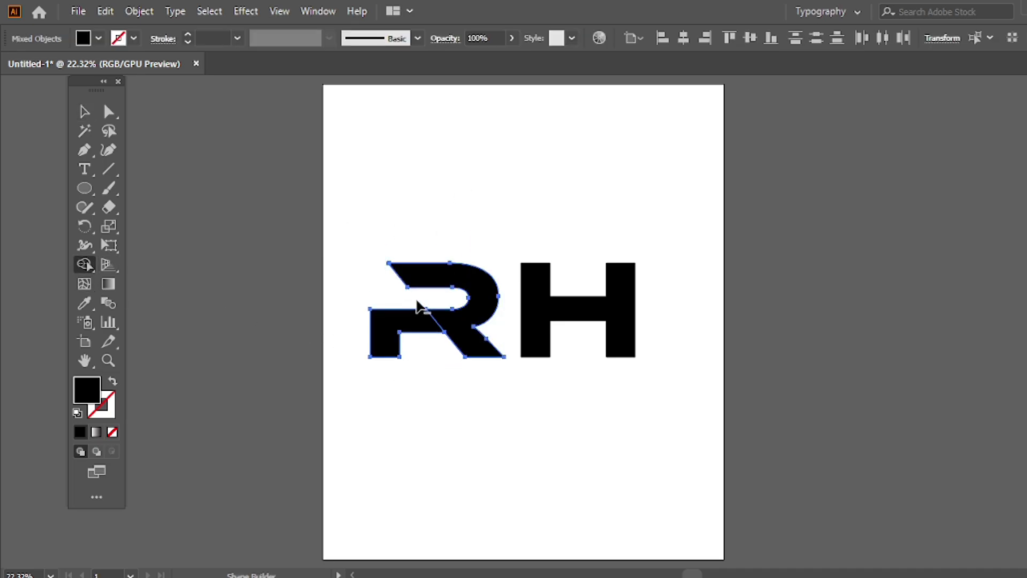
{"action": "left_click", "coordinate": [396, 332], "text": "alt"}
{"action": "left_click", "coordinate": [466, 334]}
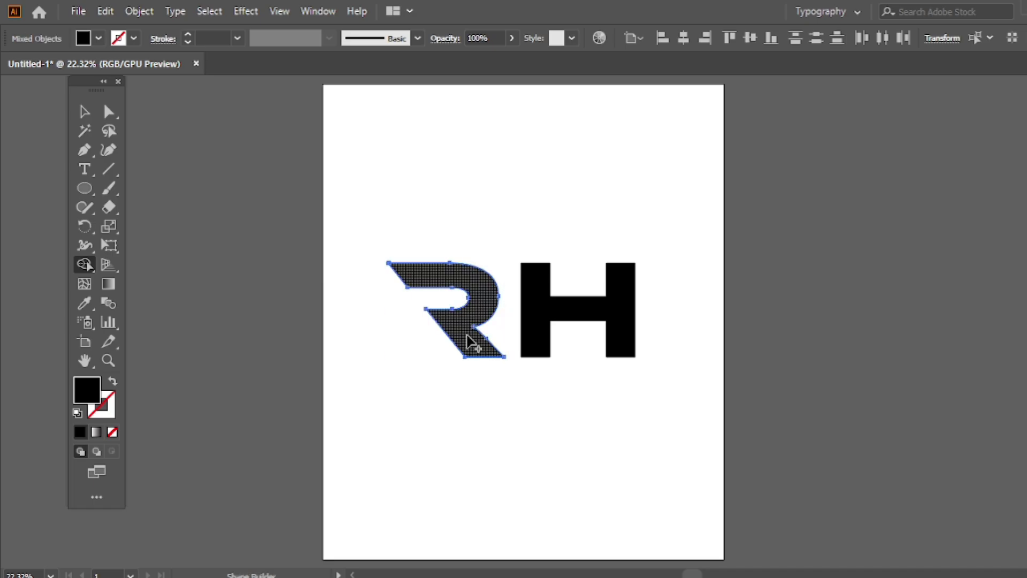
{"action": "left_click", "coordinate": [466, 334]}
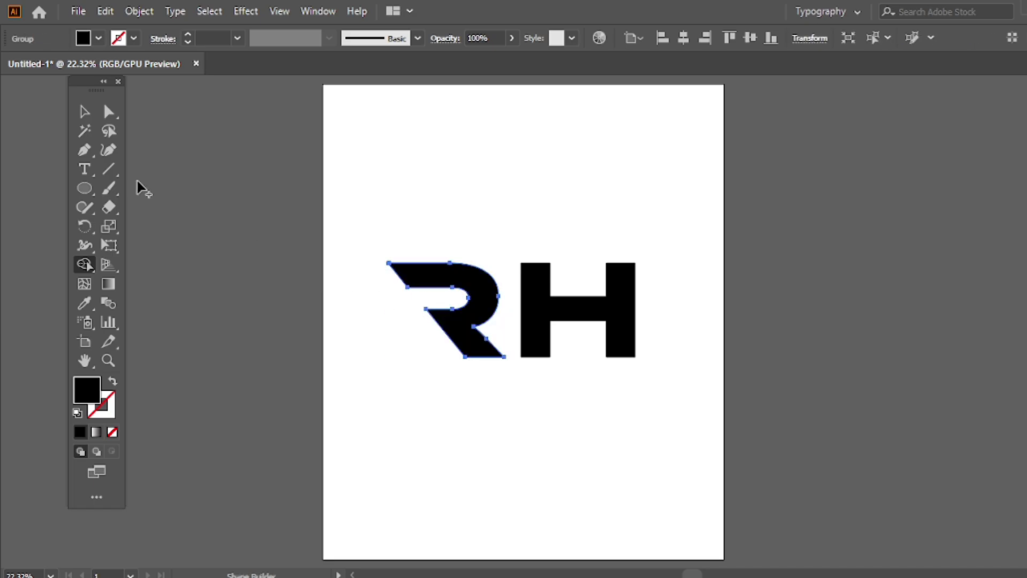
{"action": "left_click", "coordinate": [85, 115]}
{"action": "left_click", "coordinate": [483, 213]}
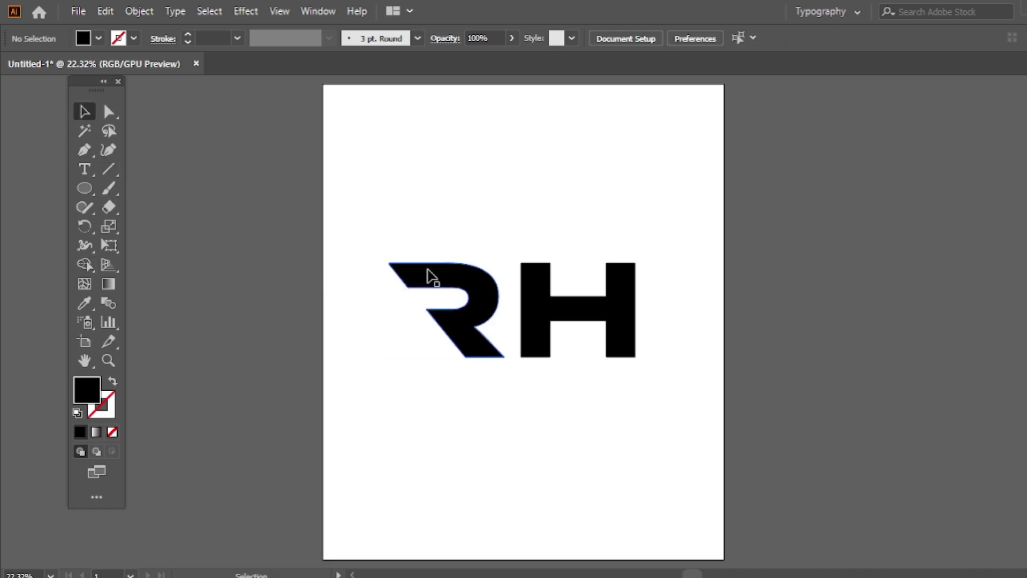
Move the slanted R right so it butts against the H's left stem
{"action": "left_click", "coordinate": [541, 321]}
{"action": "left_click", "coordinate": [498, 275]}
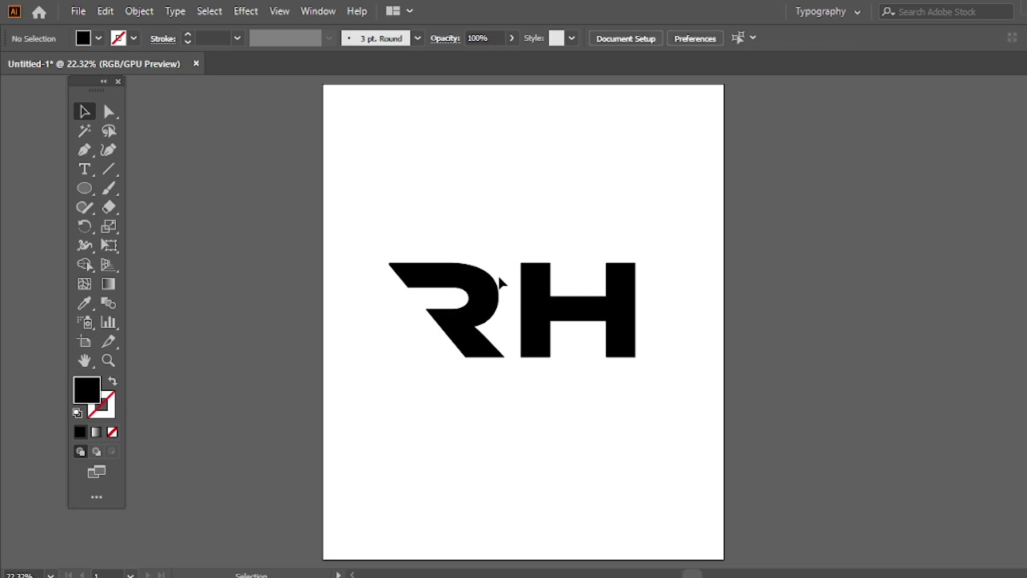
{"action": "left_click_drag", "start_coordinate": [489, 296], "coordinate": [536, 297]}
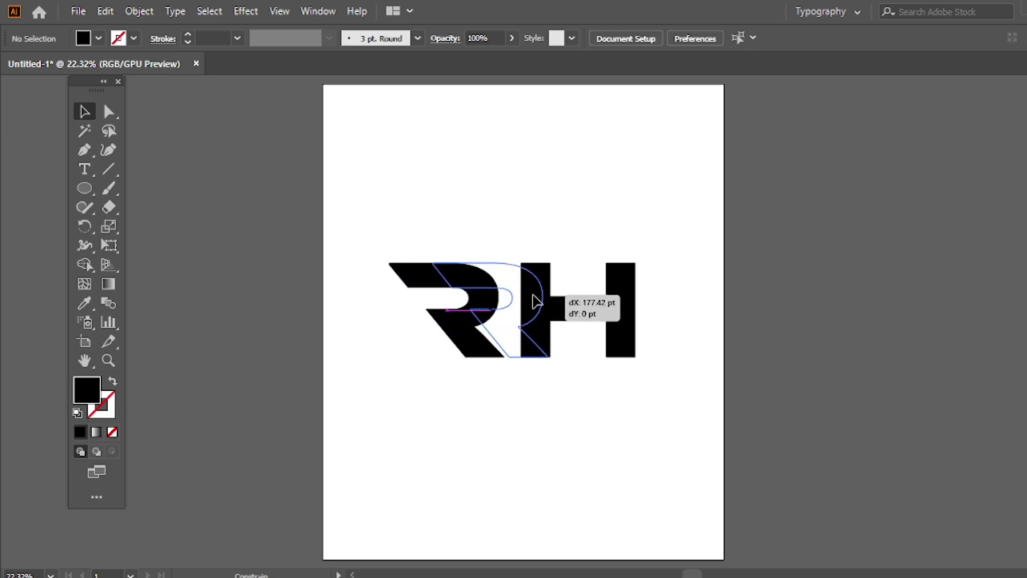
{"action": "scroll", "coordinate": [559, 344], "scroll_direction": "up", "scroll_amount": 6}
{"action": "left_click", "coordinate": [562, 348]}
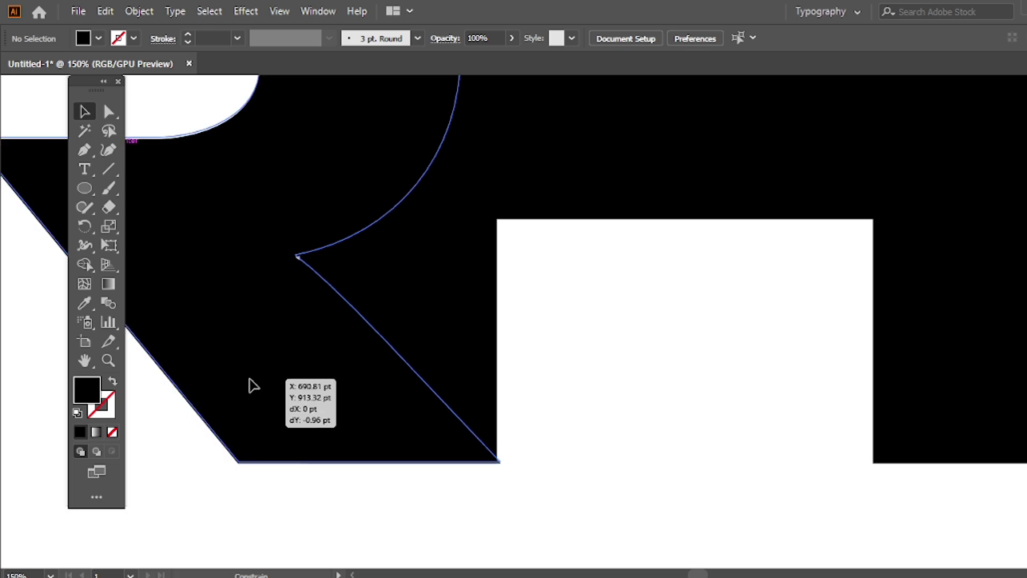
Nudge the R slightly left and down into place, then fit the artboard in view
{"action": "left_click", "coordinate": [459, 412]}
{"action": "key", "text": "Left"}
{"action": "key", "text": "Left"}
{"action": "key", "text": "Left"}
{"action": "key", "text": "Down"}
{"action": "key", "text": "Down"}
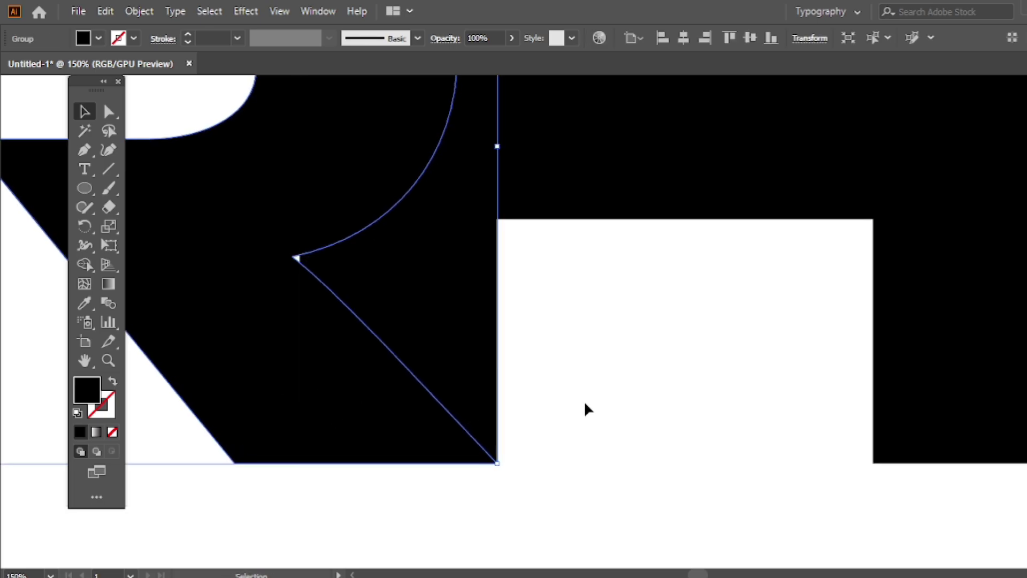
{"action": "left_click", "coordinate": [584, 403]}
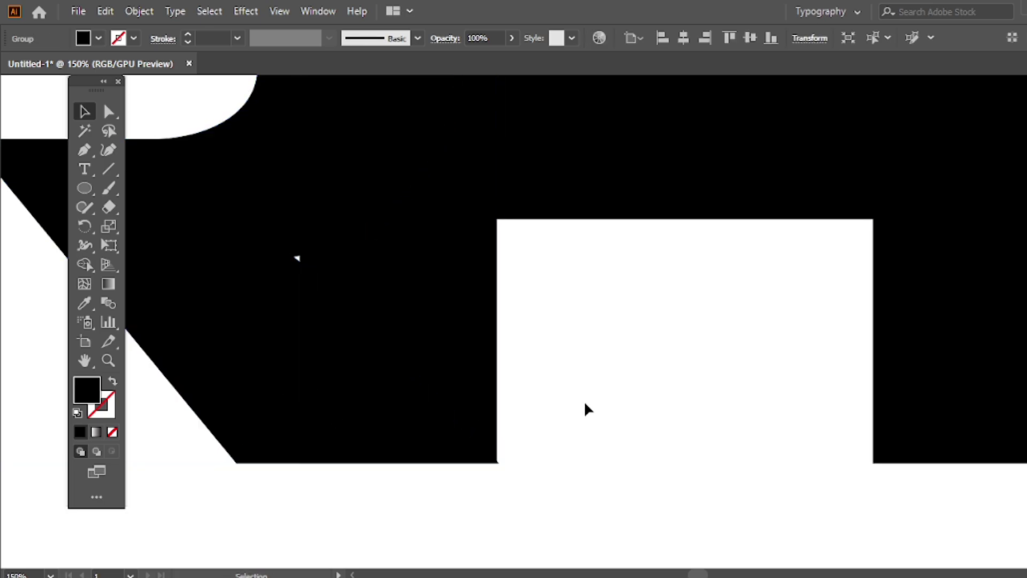
{"action": "left_click", "coordinate": [414, 416]}
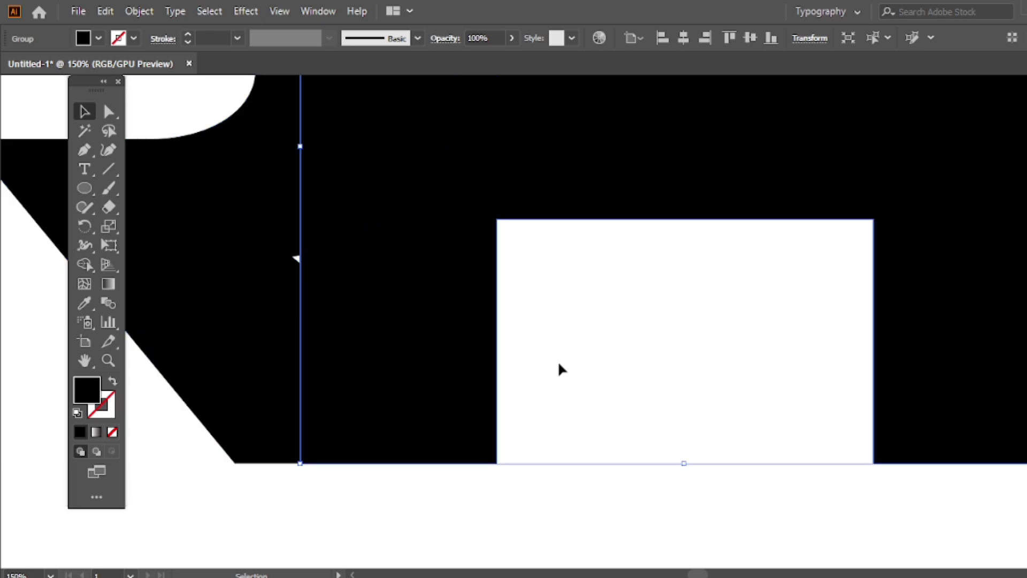
{"action": "left_click", "coordinate": [609, 422]}
{"action": "key", "text": "ctrl+0"}
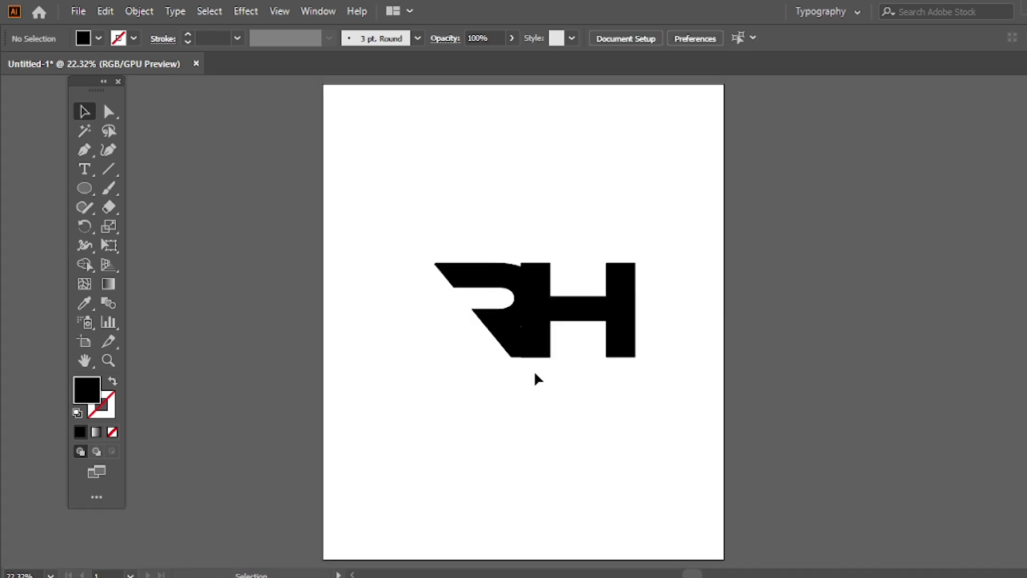
Group the R and H and centre the monogram horizontally and vertically on the artboard
{"action": "key", "text": "ctrl+a"}
{"action": "right_click", "coordinate": [472, 138]}
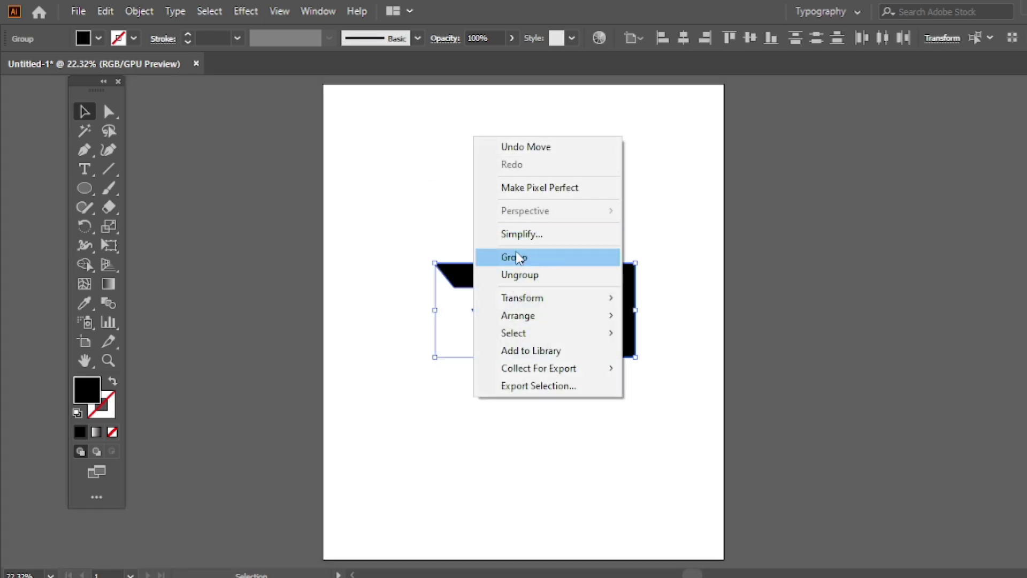
{"action": "left_click", "coordinate": [515, 257]}
{"action": "left_click", "coordinate": [683, 37]}
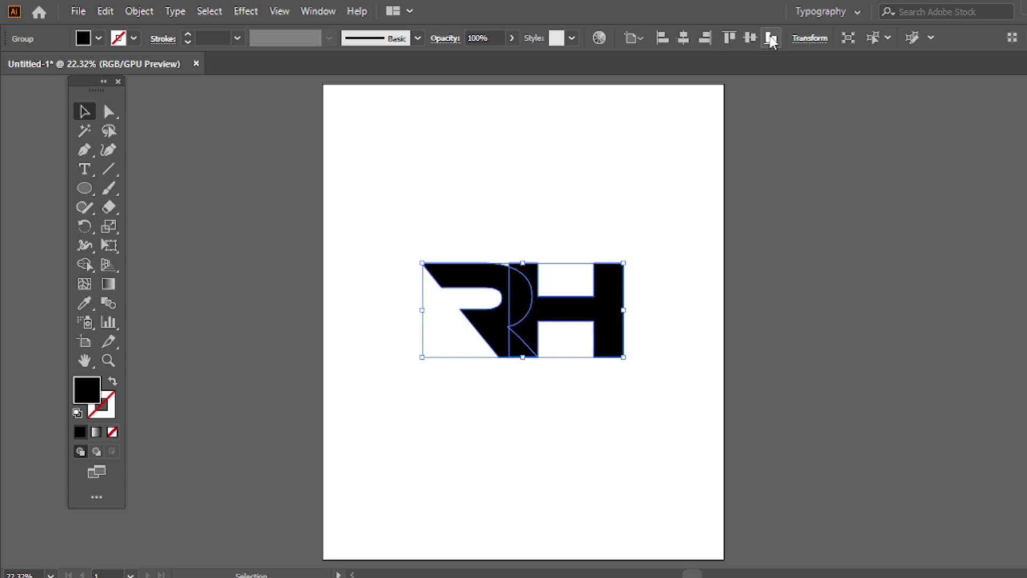
{"action": "left_click", "coordinate": [750, 37]}
{"action": "left_click", "coordinate": [628, 146]}
Ungroup the letters and merge the R's stroke and curve into one shape with Shape Builder
{"action": "left_click_drag", "start_coordinate": [584, 245], "coordinate": [438, 348]}
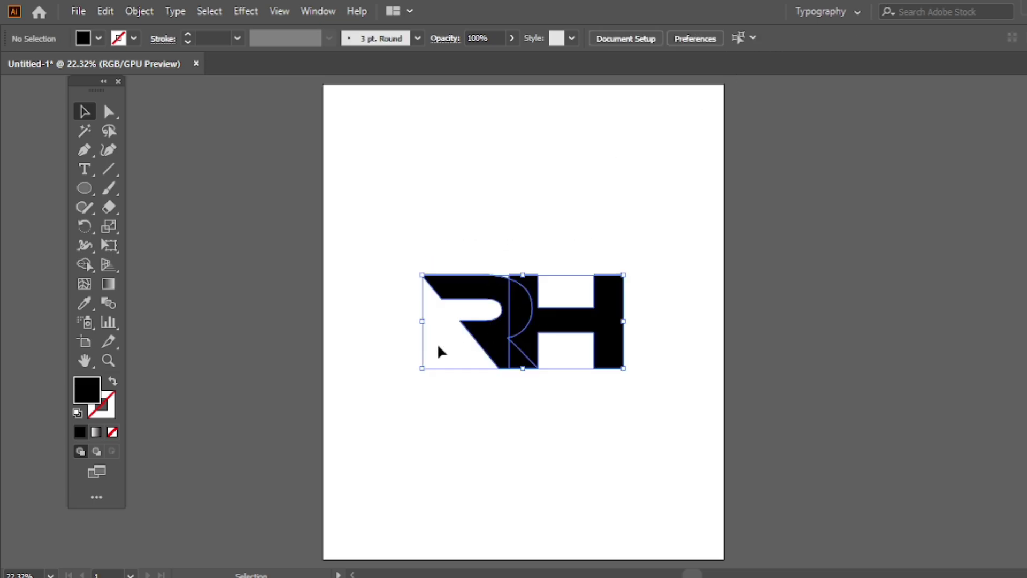
{"action": "right_click", "coordinate": [441, 360]}
{"action": "left_click", "coordinate": [467, 213]}
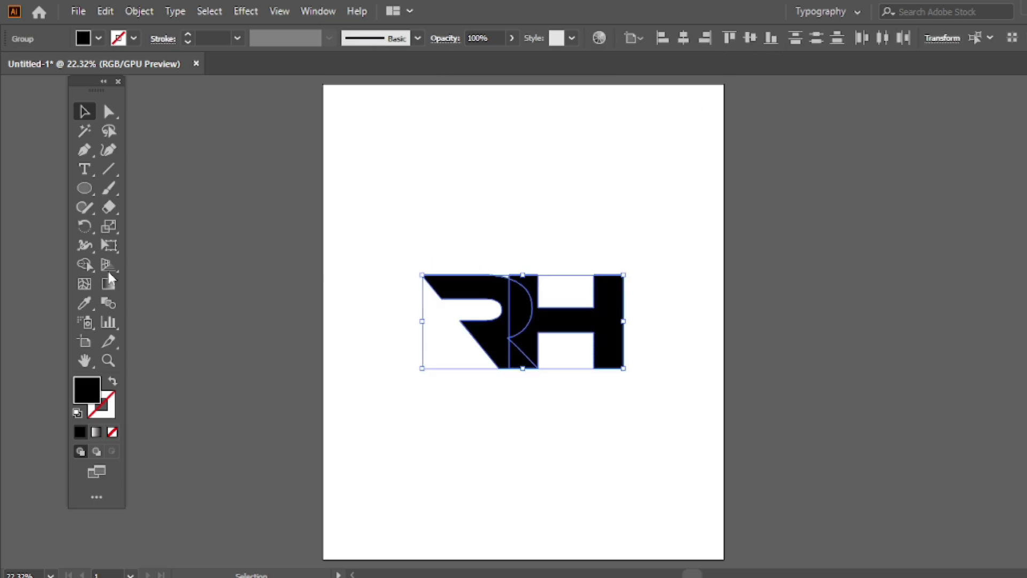
{"action": "left_click", "coordinate": [85, 264]}
{"action": "mouse_move", "coordinate": [466, 287]}
{"action": "left_mouse_down"}
{"action": "mouse_move", "coordinate": [524, 319]}
{"action": "mouse_move", "coordinate": [521, 354]}
{"action": "left_mouse_up"}
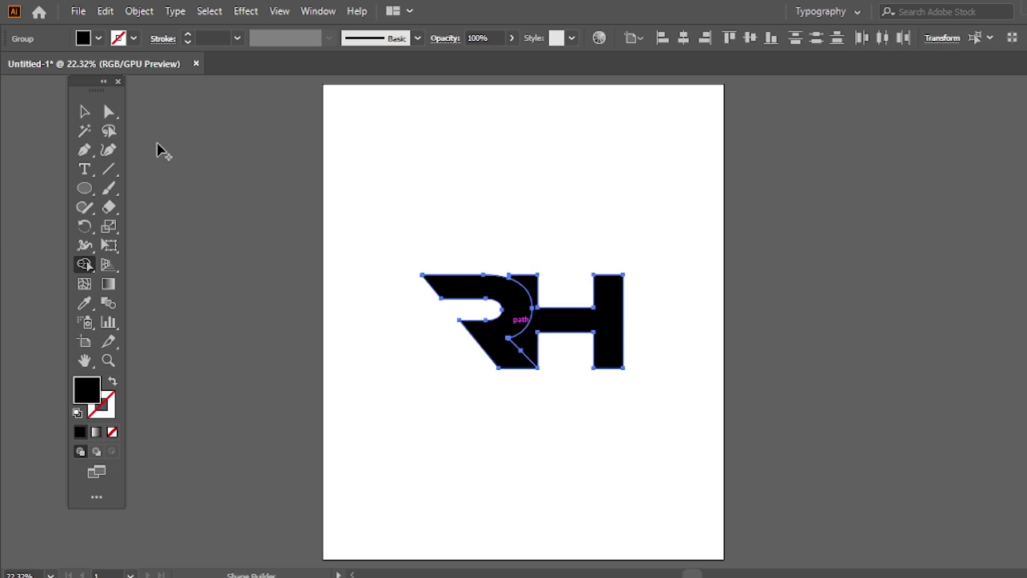
{"action": "left_click", "coordinate": [93, 117]}
{"action": "left_click", "coordinate": [435, 199]}
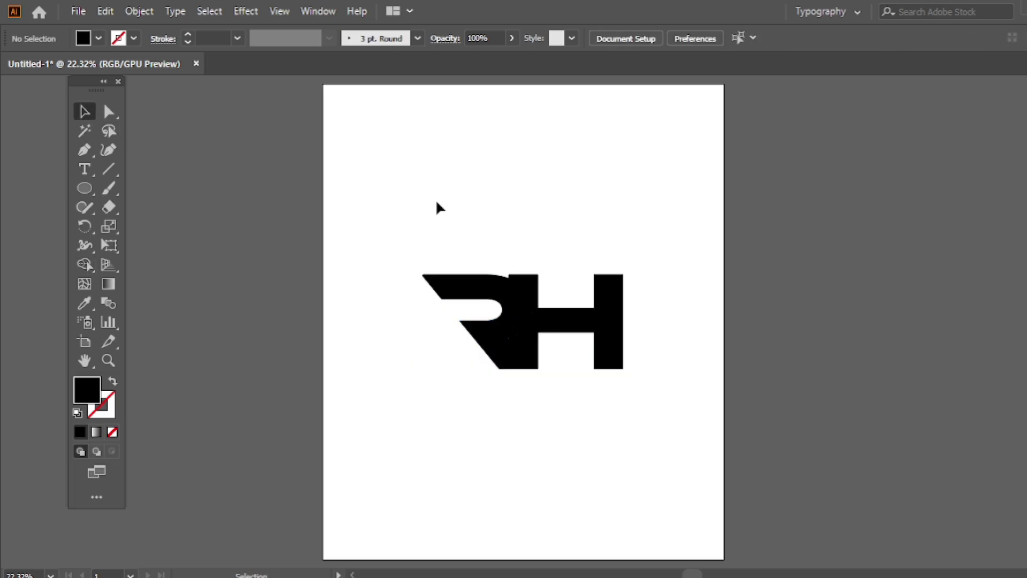
Nudge the H right twice with Shift+Right to leave a thin white gap
{"action": "left_click", "coordinate": [535, 291]}
{"action": "key", "text": "shift+Right"}
{"action": "key", "text": "shift+Right"}
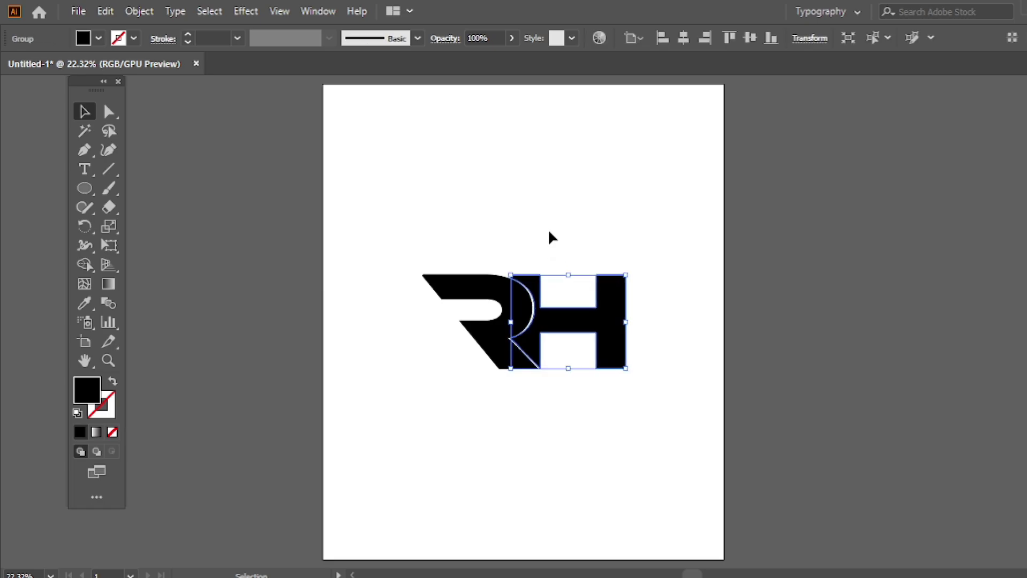
{"action": "key", "text": "shift+Right"}
{"action": "key", "text": "shift+Right"}
{"action": "key", "text": "shift+Right"}
{"action": "key", "text": "shift+Right"}
{"action": "left_click", "coordinate": [543, 237]}
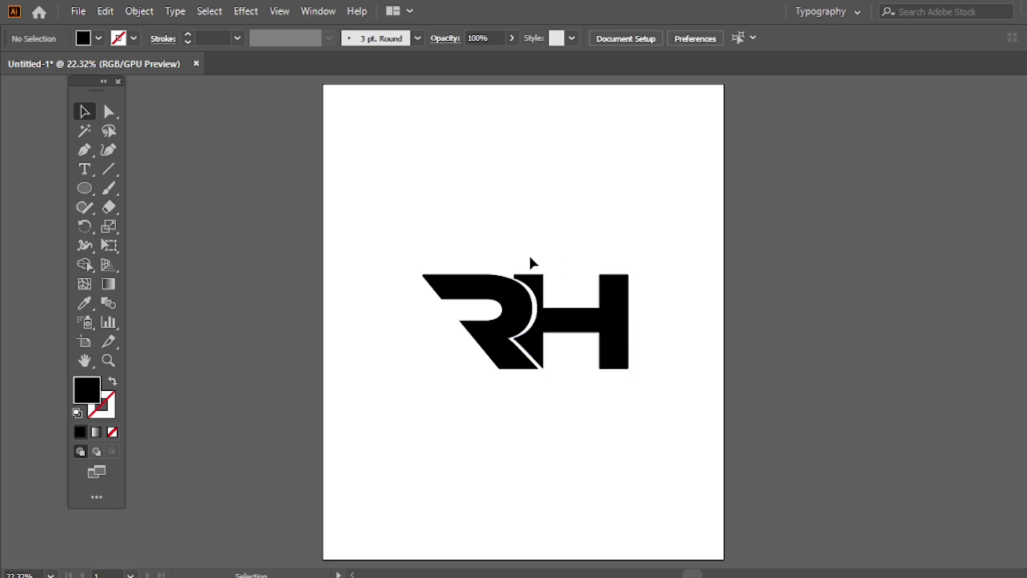
{"action": "scroll", "coordinate": [531, 261], "scroll_direction": "up", "scroll_amount": 6}
Select and inspect the corner anchors where the H meets the R's curve
{"action": "key", "text": "a"}
{"action": "left_click", "coordinate": [431, 353]}
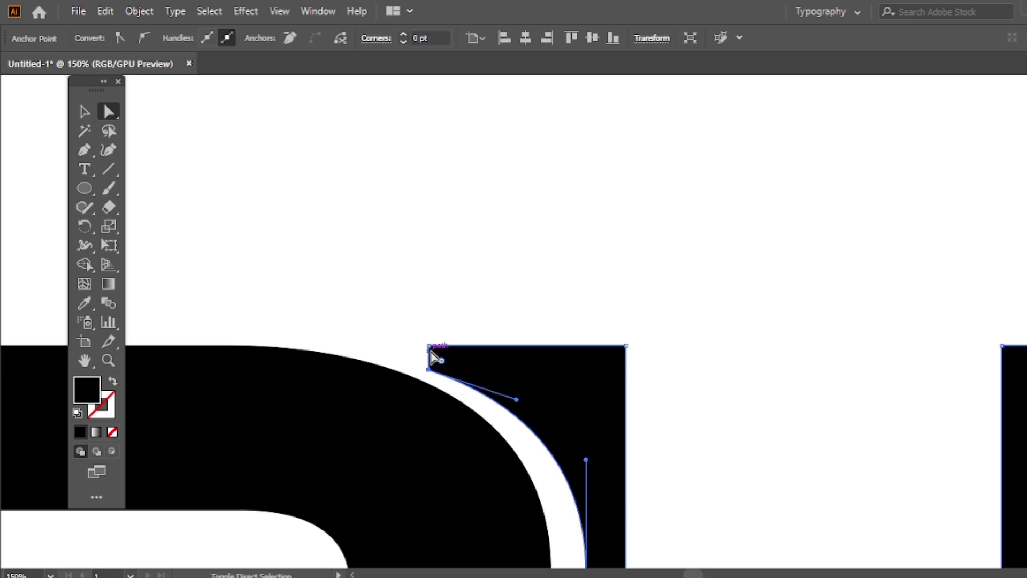
{"action": "left_click", "coordinate": [428, 369], "text": "shift"}
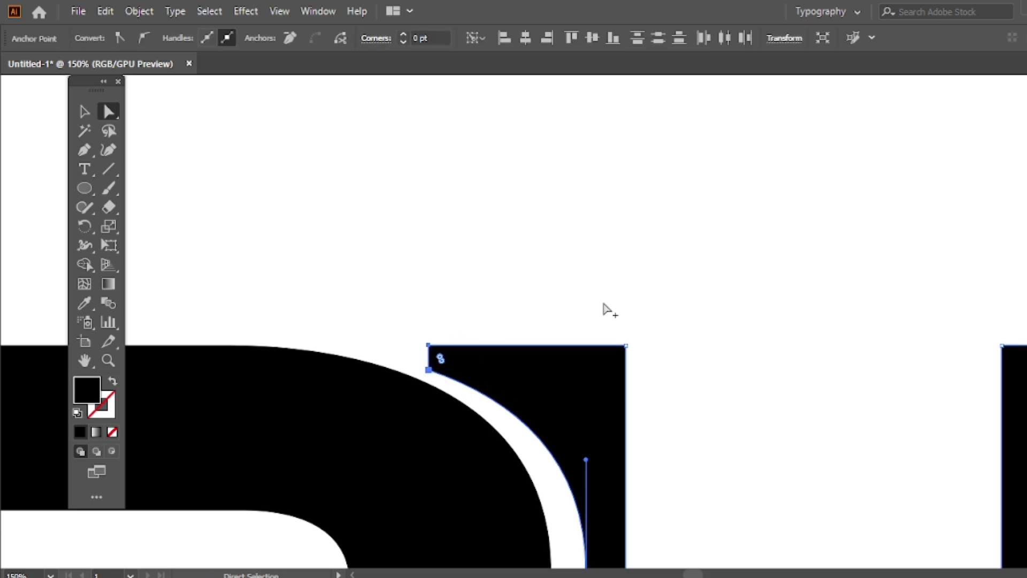
{"action": "scroll", "coordinate": [603, 303], "scroll_direction": "down", "scroll_amount": 2}
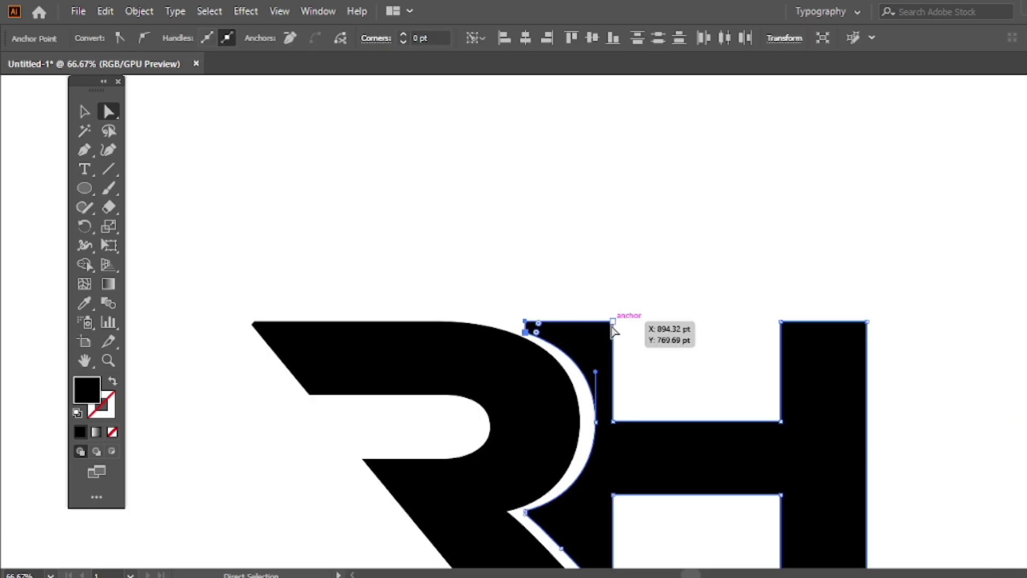
{"action": "left_click", "coordinate": [780, 322], "text": "shift"}
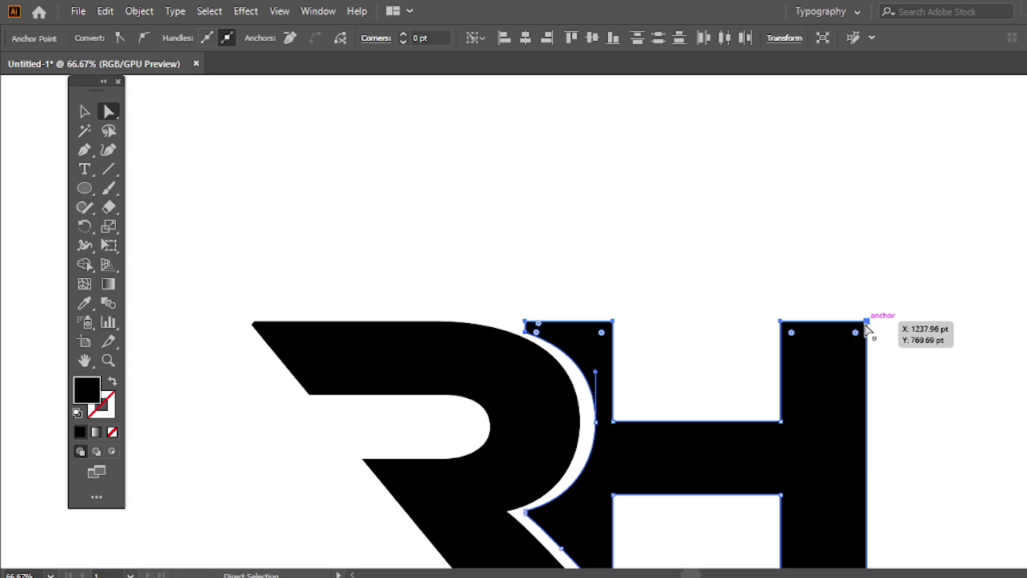
{"action": "key", "text": "ctrl+0"}
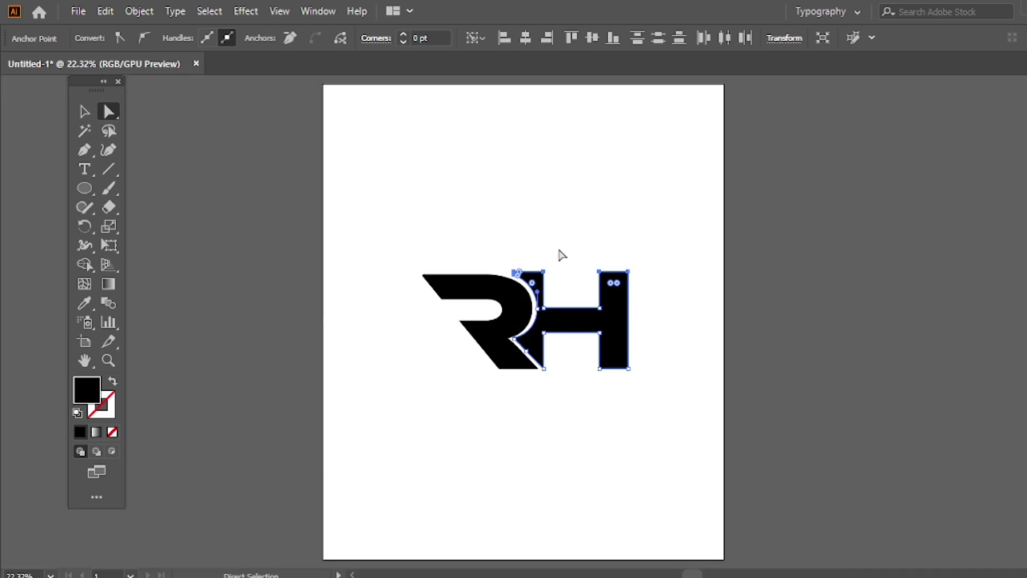
Adjust the anchors at the R and H junction to clean the notch, then fit the artboard
{"action": "left_click", "coordinate": [557, 257]}
{"action": "scroll", "coordinate": [524, 326], "scroll_direction": "up", "scroll_amount": 5}
{"action": "scroll", "coordinate": [452, 385], "scroll_direction": "down", "scroll_amount": 1}
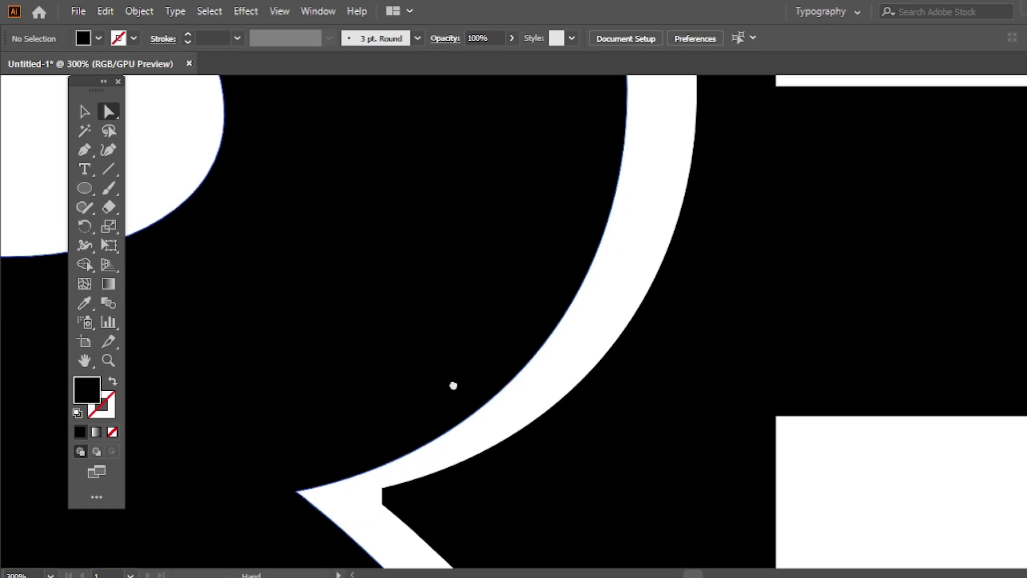
{"action": "scroll", "coordinate": [406, 367], "scroll_direction": "up", "scroll_amount": 1}
{"action": "left_click_drag", "start_coordinate": [389, 356], "coordinate": [415, 391]}
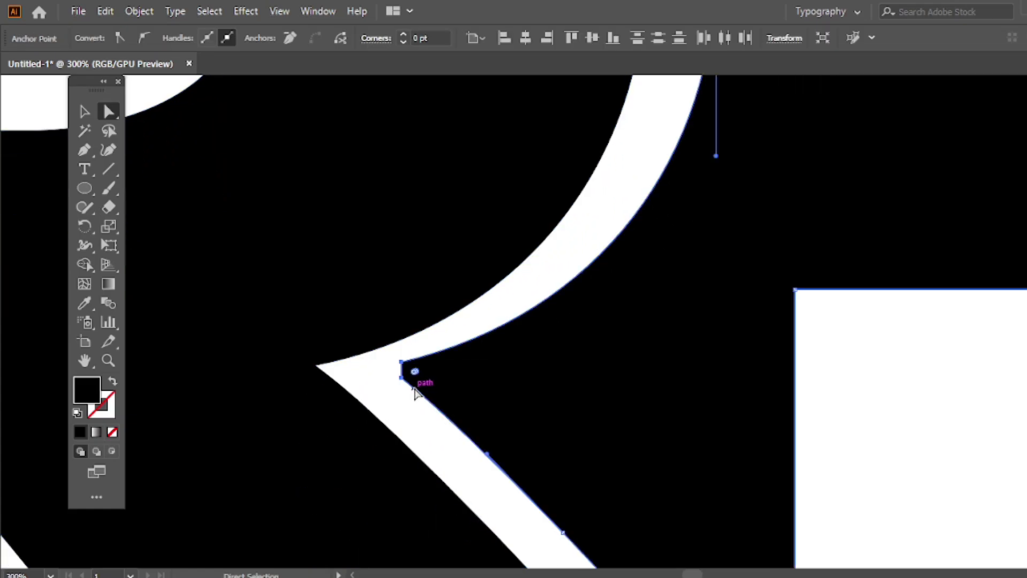
{"action": "key", "text": "ctrl+shift+a"}
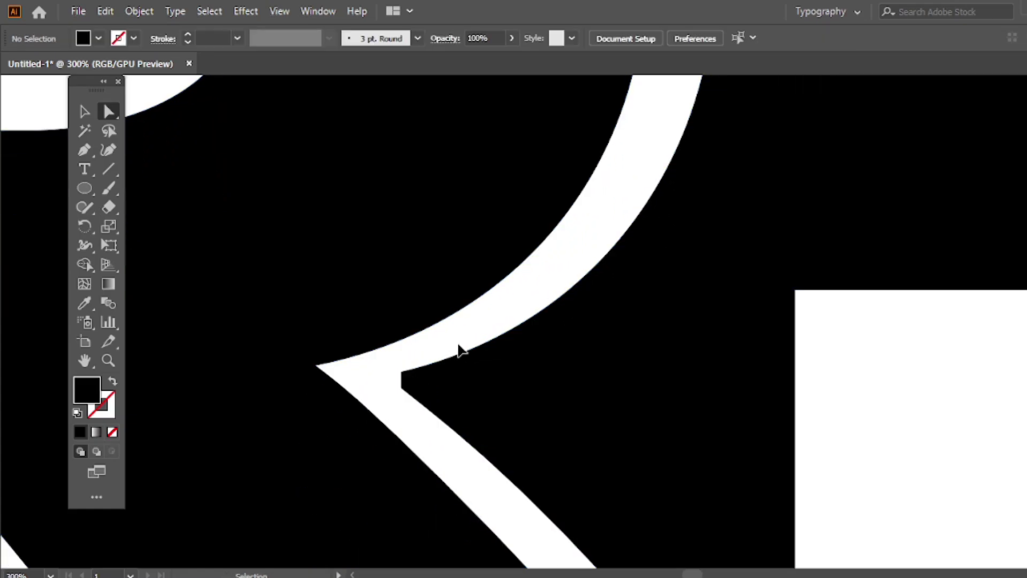
{"action": "key", "text": "ctrl+0"}
Select the whole RH logo and group it
{"action": "key", "text": "v"}
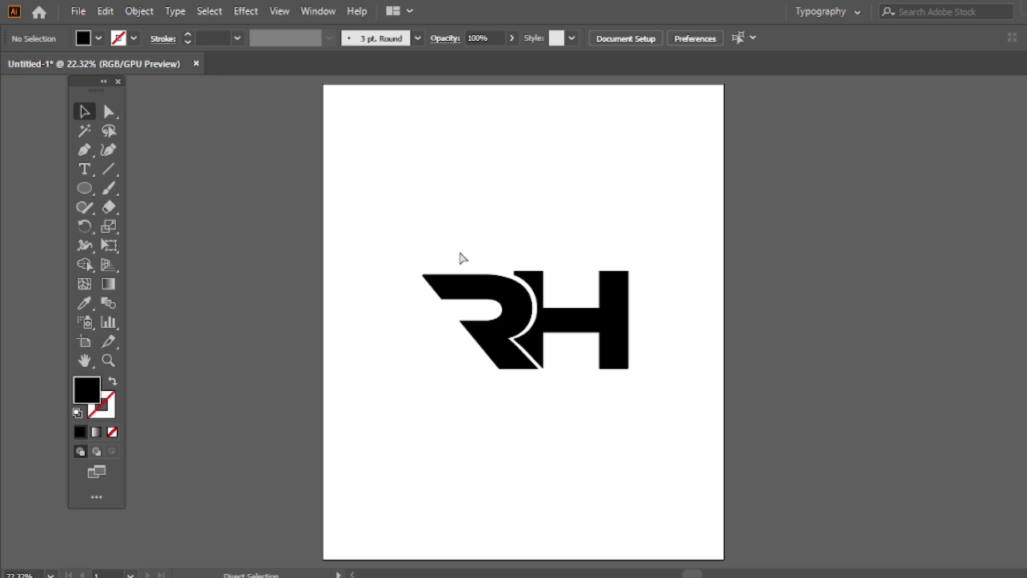
{"action": "left_click_drag", "start_coordinate": [442, 188], "coordinate": [562, 353]}
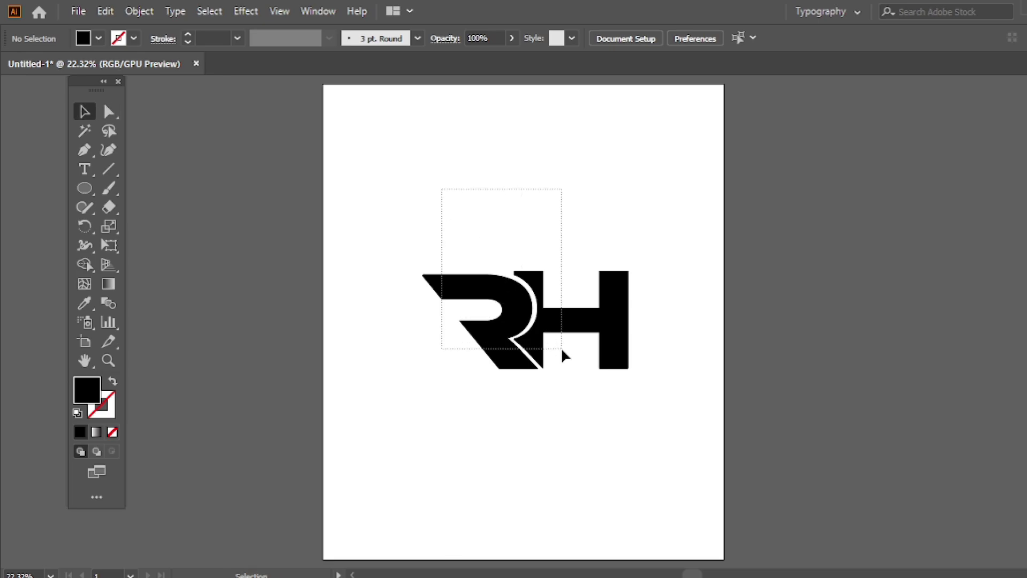
{"action": "right_click", "coordinate": [479, 146]}
{"action": "left_click", "coordinate": [530, 266]}
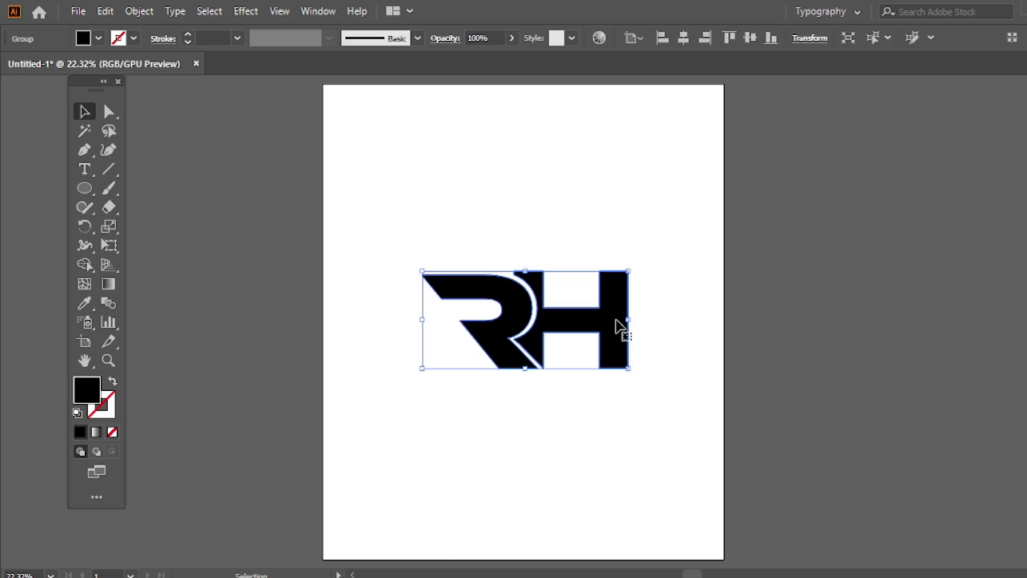
{"action": "left_click", "coordinate": [37, 187]}
Draw a circle around the logo from its centre and make it stroke-only
{"action": "left_click", "coordinate": [86, 192]}
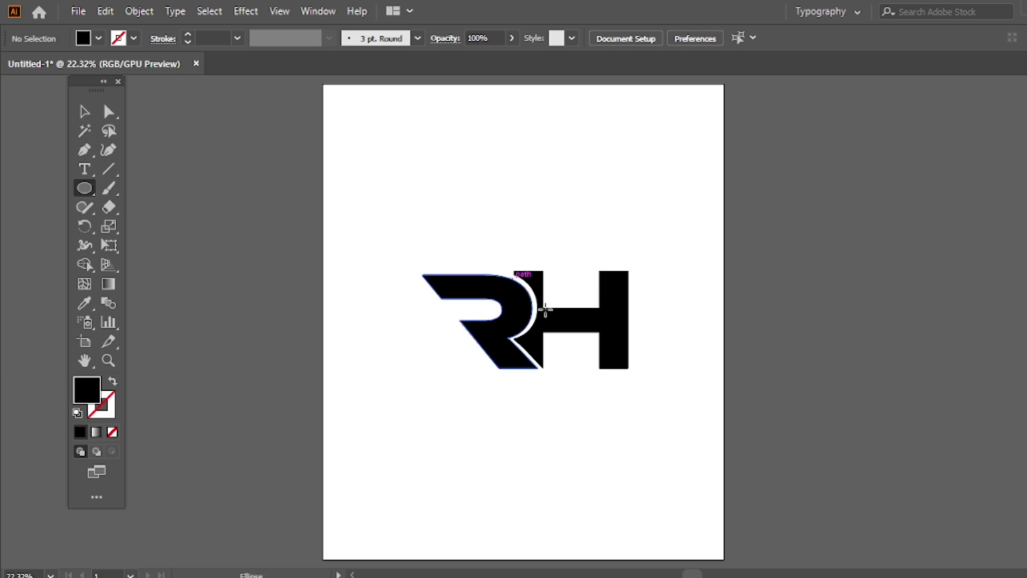
{"action": "left_click_drag", "start_coordinate": [535, 319], "coordinate": [667, 401]}
{"action": "left_click", "coordinate": [84, 112]}
{"action": "left_click", "coordinate": [113, 382]}
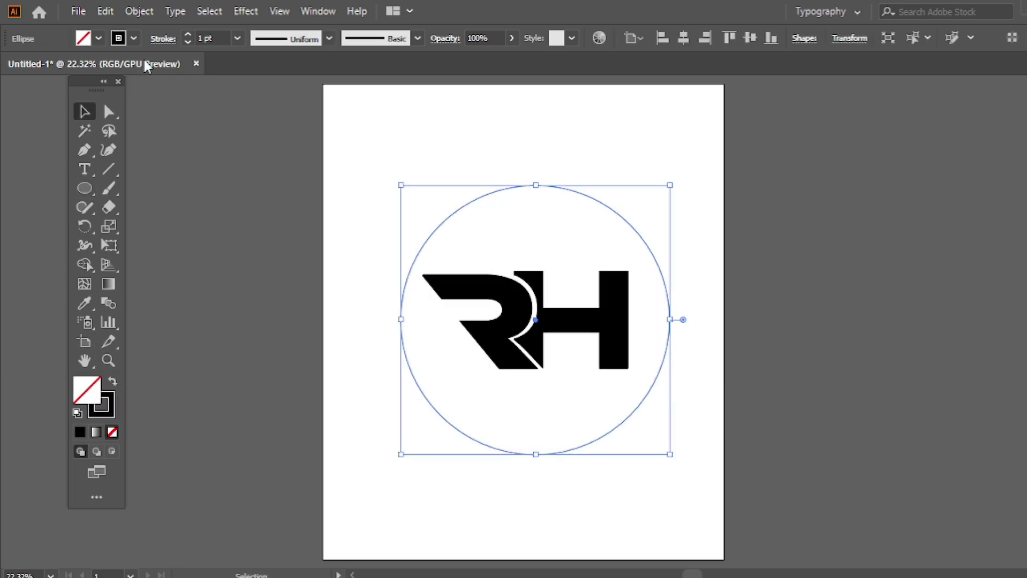
Raise the ring's stroke weight to 80 pt and shrink it slightly around its centre
{"action": "left_click", "coordinate": [237, 38]}
{"action": "left_click", "coordinate": [275, 315]}
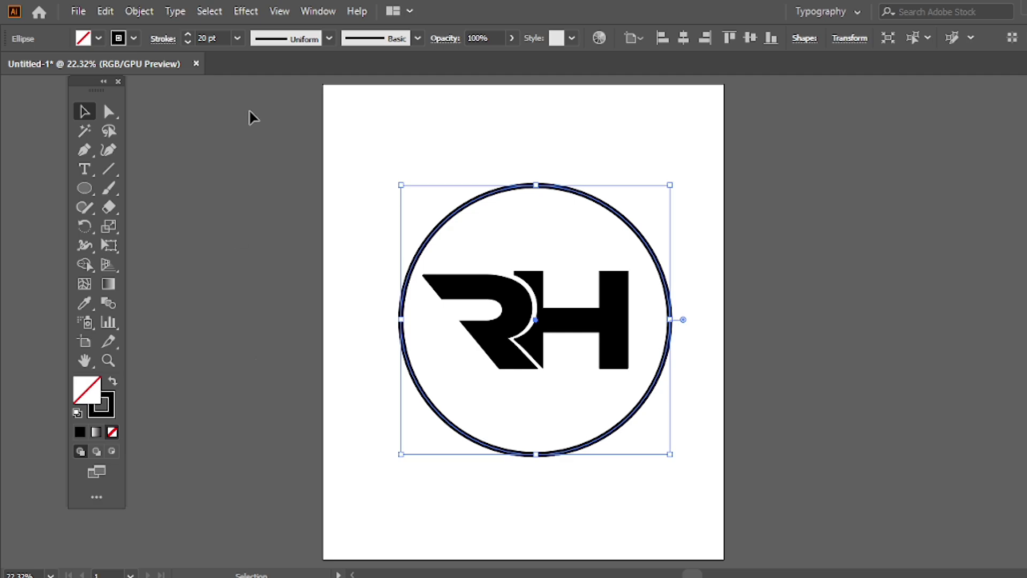
{"action": "left_click", "coordinate": [238, 38]}
{"action": "left_click", "coordinate": [270, 389]}
{"action": "left_click", "coordinate": [237, 38]}
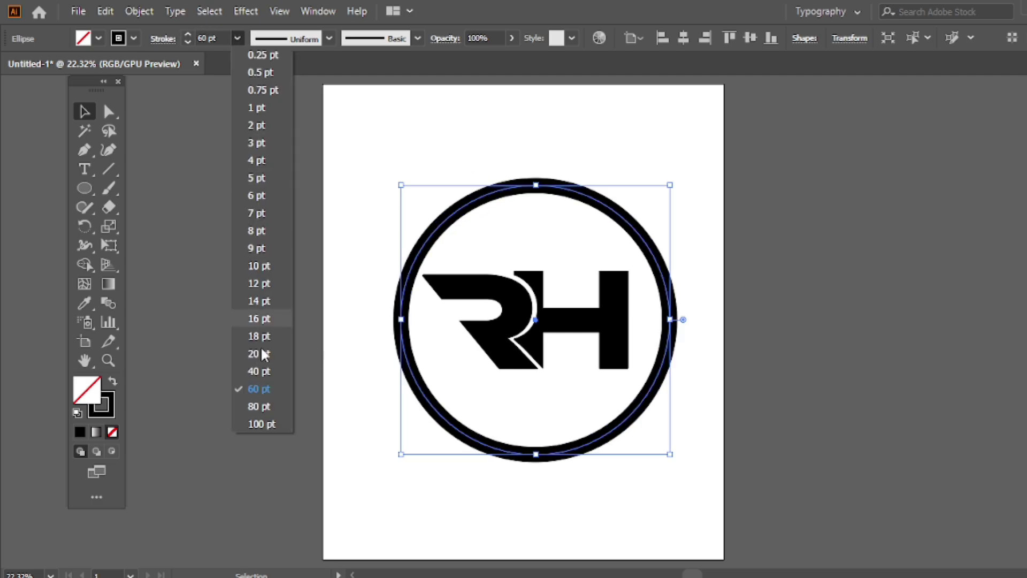
{"action": "left_click", "coordinate": [258, 405]}
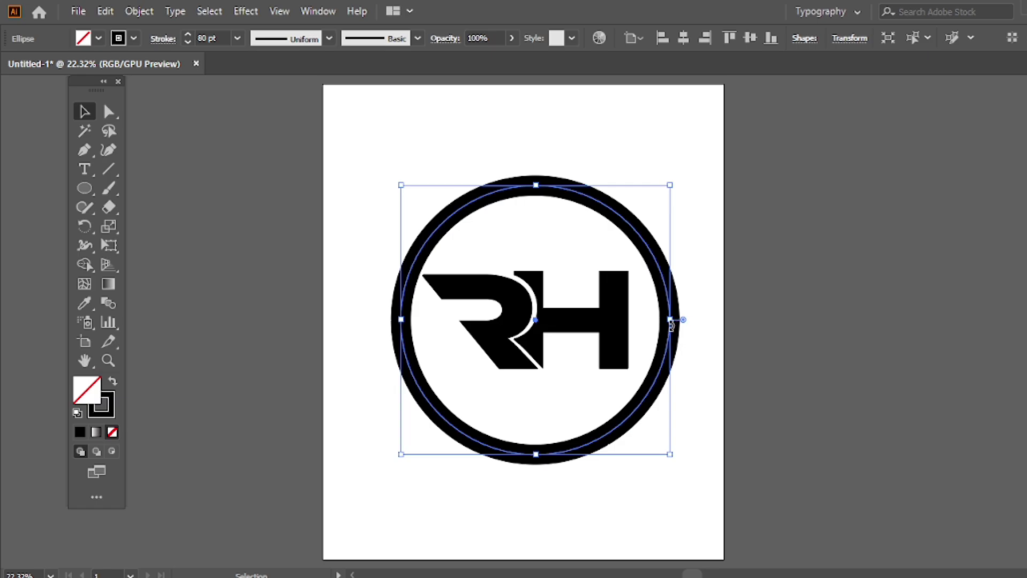
{"action": "left_click_drag", "start_coordinate": [671, 321], "coordinate": [671, 321]}
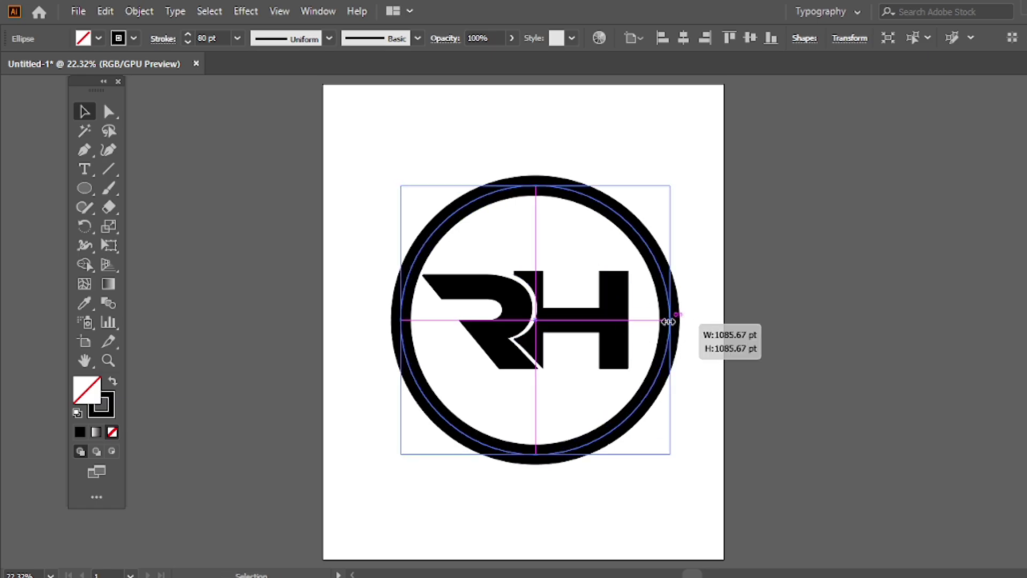
Outline the ring's stroke into a filled shape and shrink both the RH letters and ring
{"action": "left_click", "coordinate": [139, 11]}
{"action": "mouse_move", "coordinate": [241, 387]}
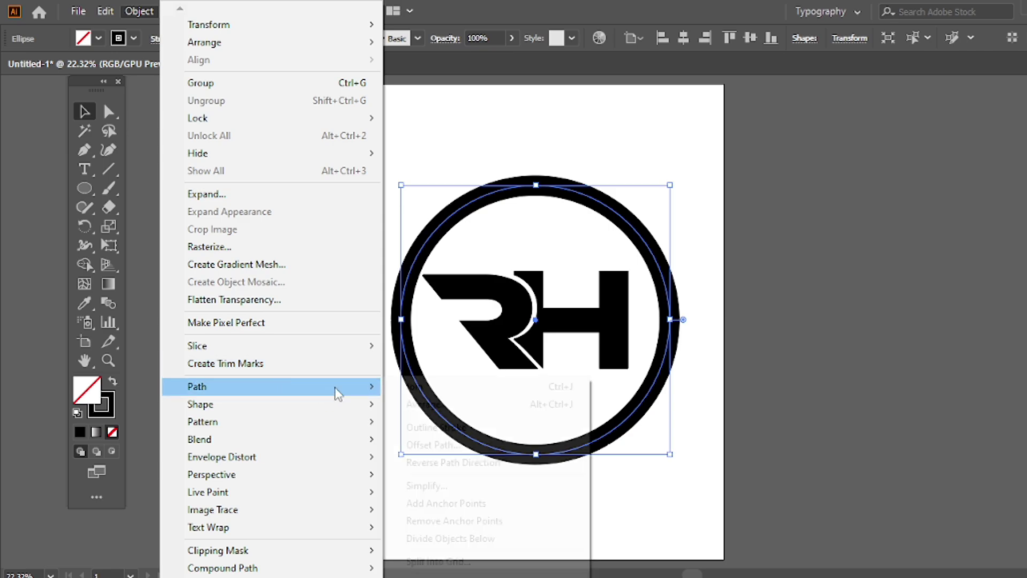
{"action": "left_click", "coordinate": [402, 428]}
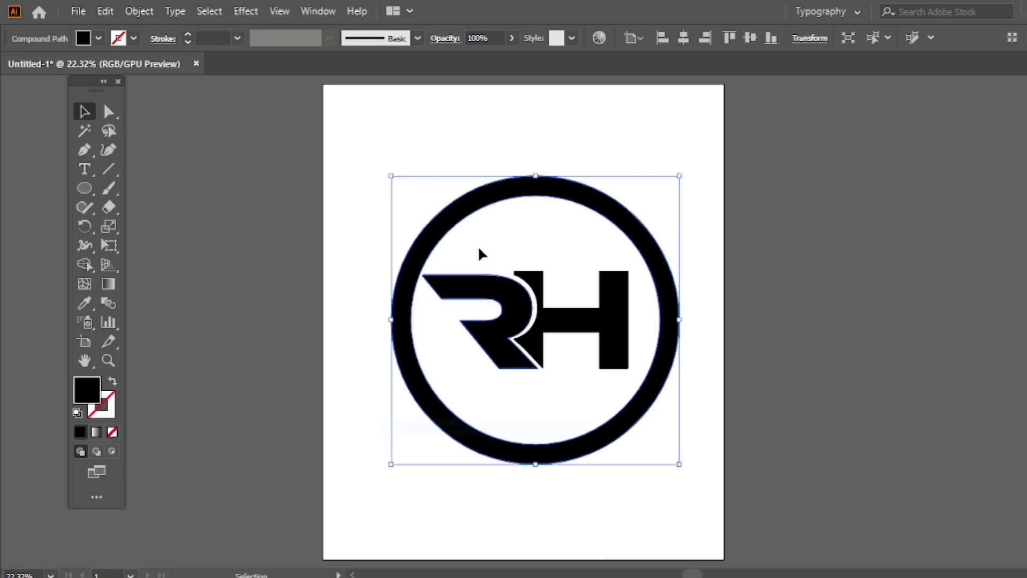
{"action": "left_click", "coordinate": [508, 141]}
{"action": "left_click", "coordinate": [628, 317]}
{"action": "left_click_drag", "start_coordinate": [628, 321], "coordinate": [611, 321]}
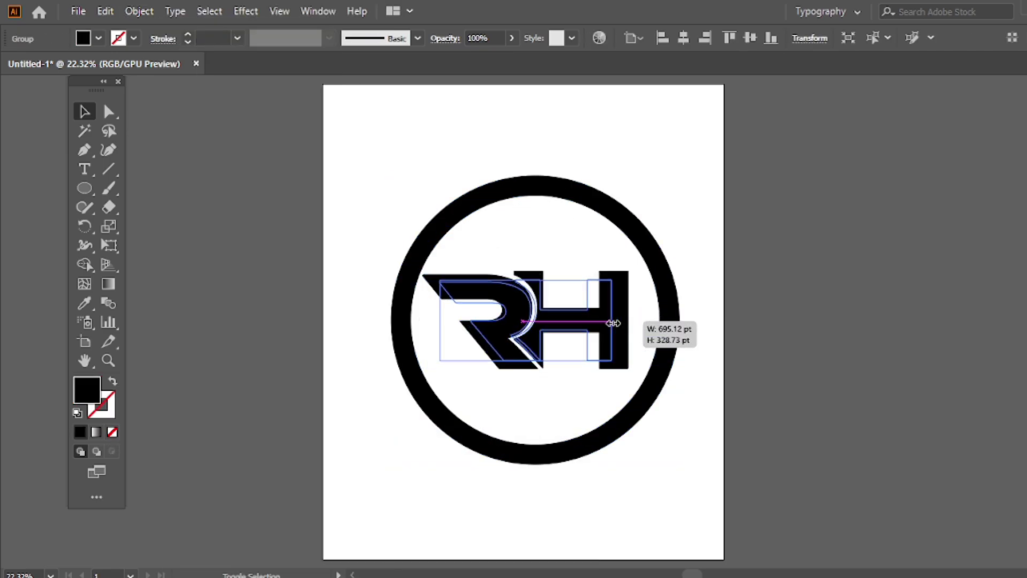
{"action": "left_click", "coordinate": [679, 324]}
{"action": "left_click_drag", "start_coordinate": [679, 324], "coordinate": [661, 319]}
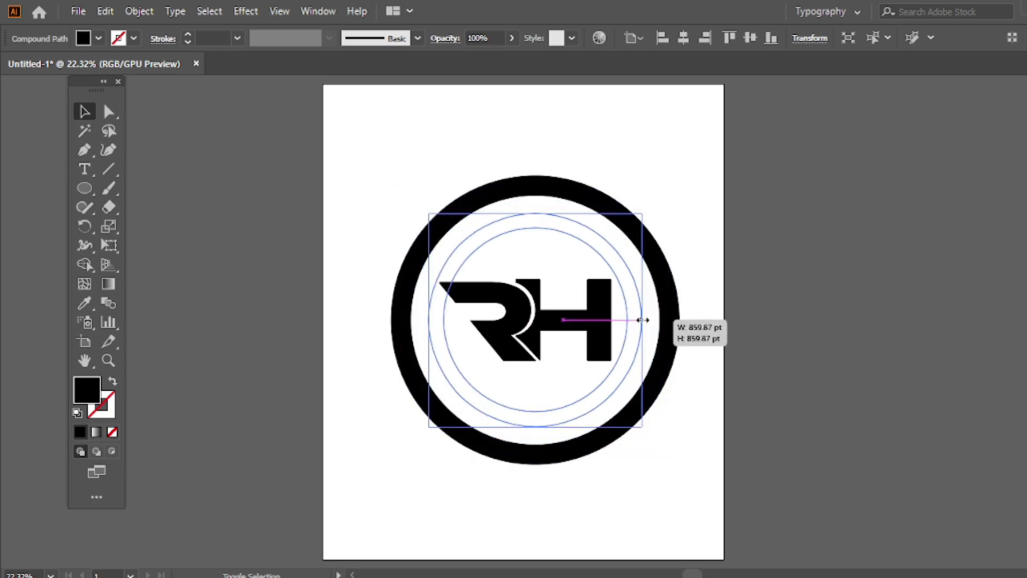
Centre the RH letters and the ring on each other horizontally and vertically
{"action": "left_click", "coordinate": [448, 144]}
{"action": "left_click", "coordinate": [591, 331]}
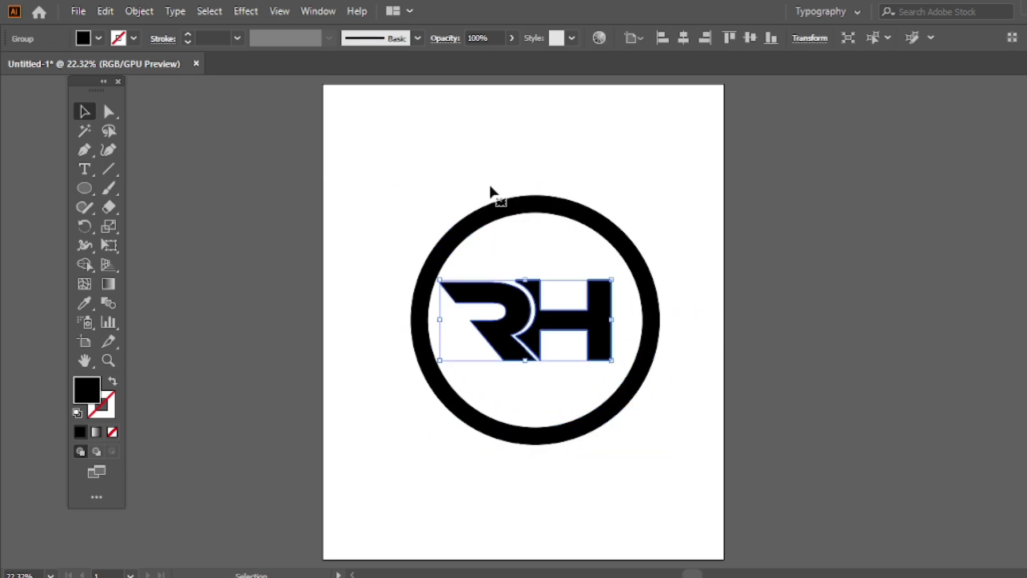
{"action": "left_click", "coordinate": [600, 221], "text": "shift"}
{"action": "left_click", "coordinate": [684, 37]}
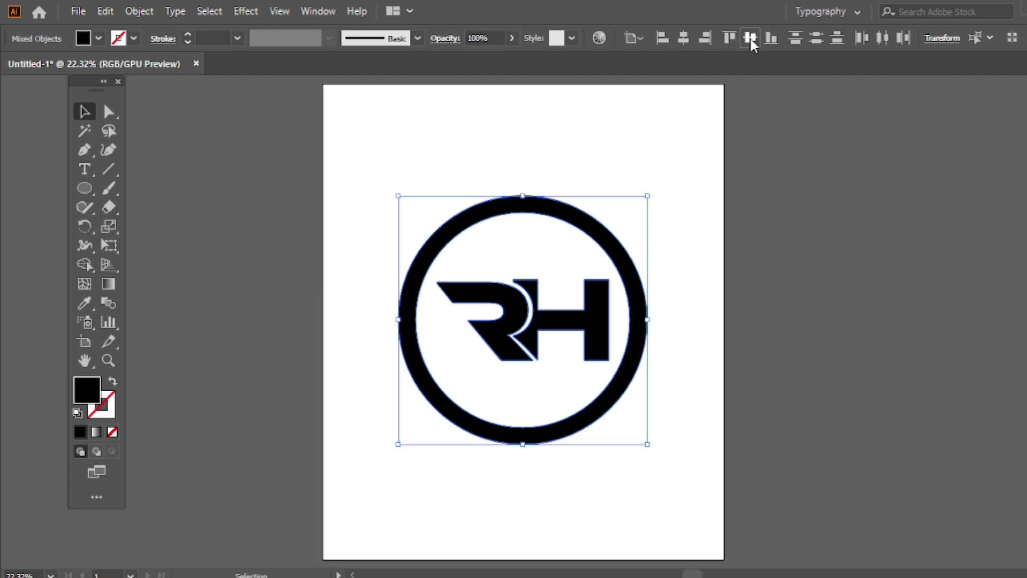
{"action": "left_click", "coordinate": [750, 37]}
Shrink the ring slightly more so it hugs the RH letters
{"action": "left_click", "coordinate": [595, 142]}
{"action": "left_click", "coordinate": [559, 319]}
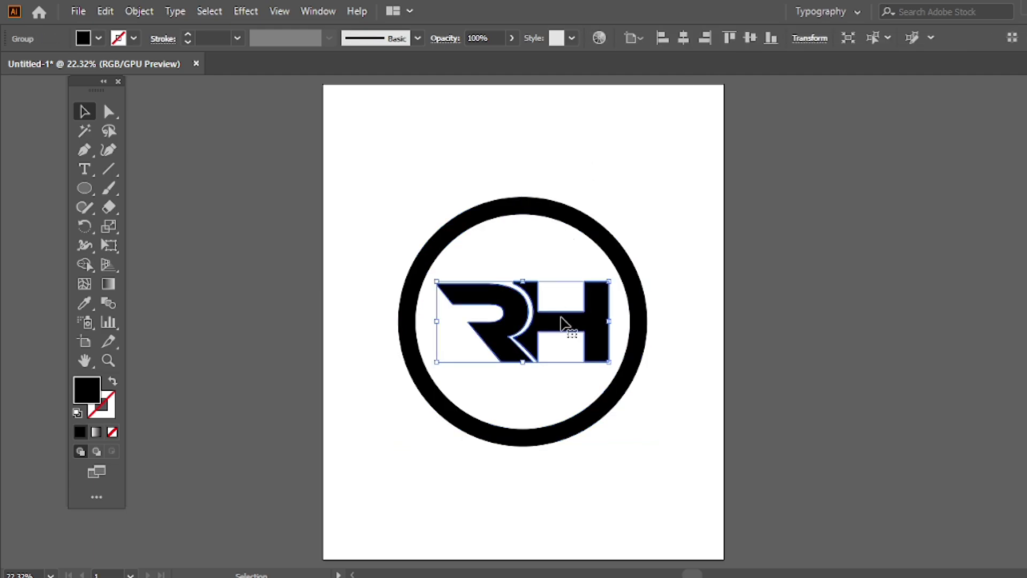
{"action": "left_click", "coordinate": [635, 197]}
{"action": "left_click", "coordinate": [646, 315]}
{"action": "left_click_drag", "start_coordinate": [648, 321], "coordinate": [639, 321]}
{"action": "left_click", "coordinate": [543, 172]}
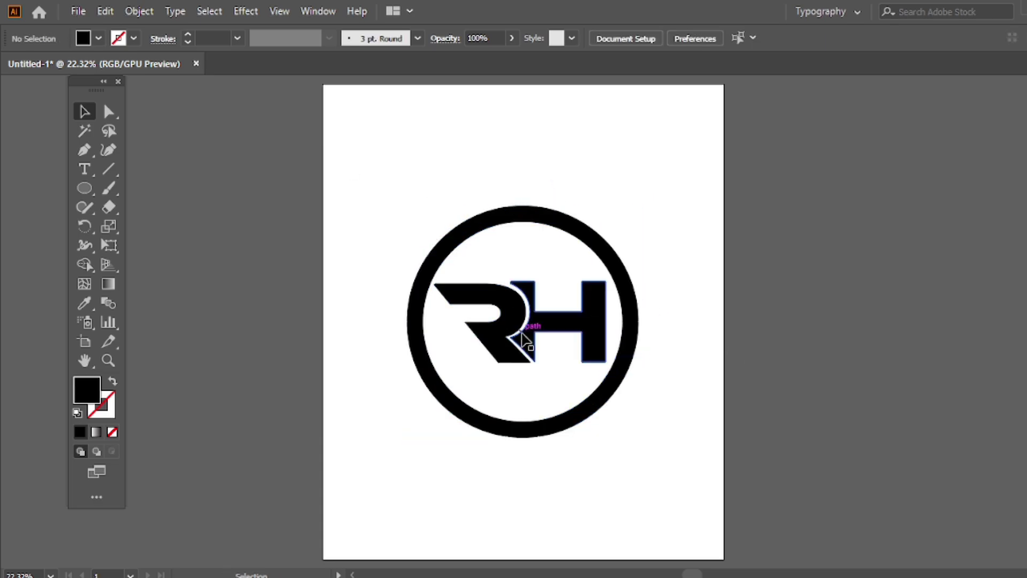
{"action": "left_click", "coordinate": [631, 324]}
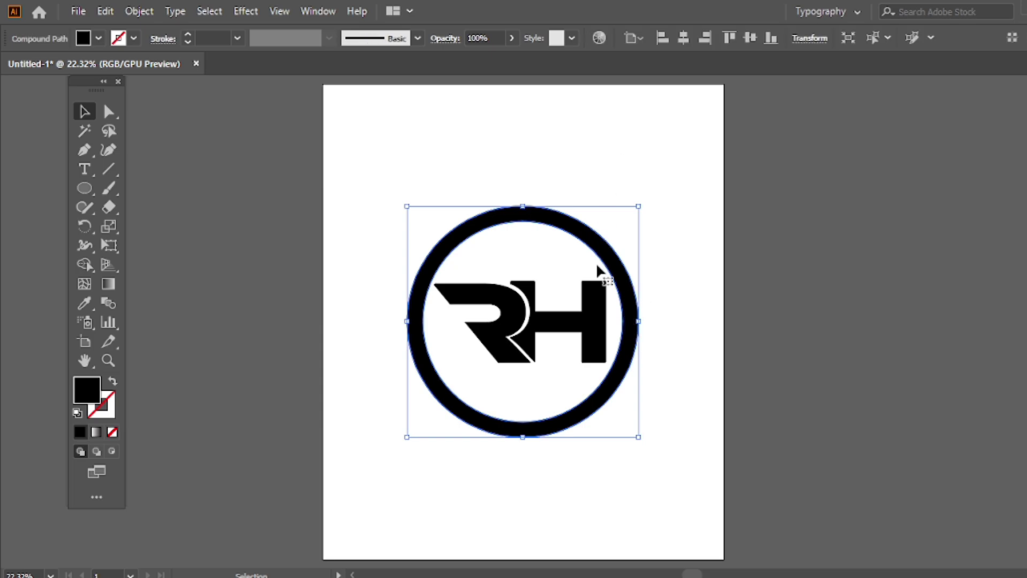
{"action": "left_click", "coordinate": [532, 167]}
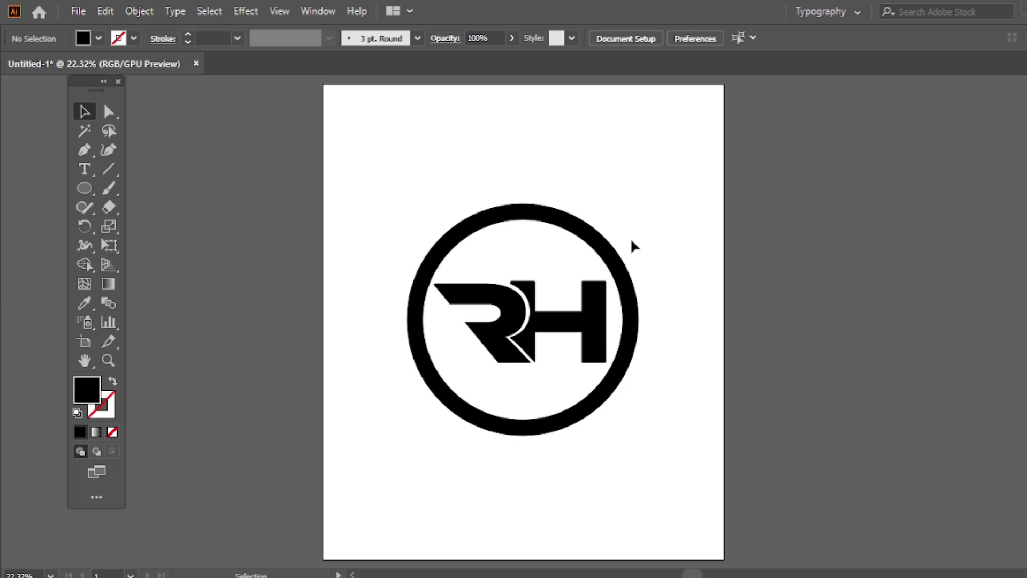
Fill the R and the ring with red and the H with blue from the swatches
{"action": "key", "text": "a"}
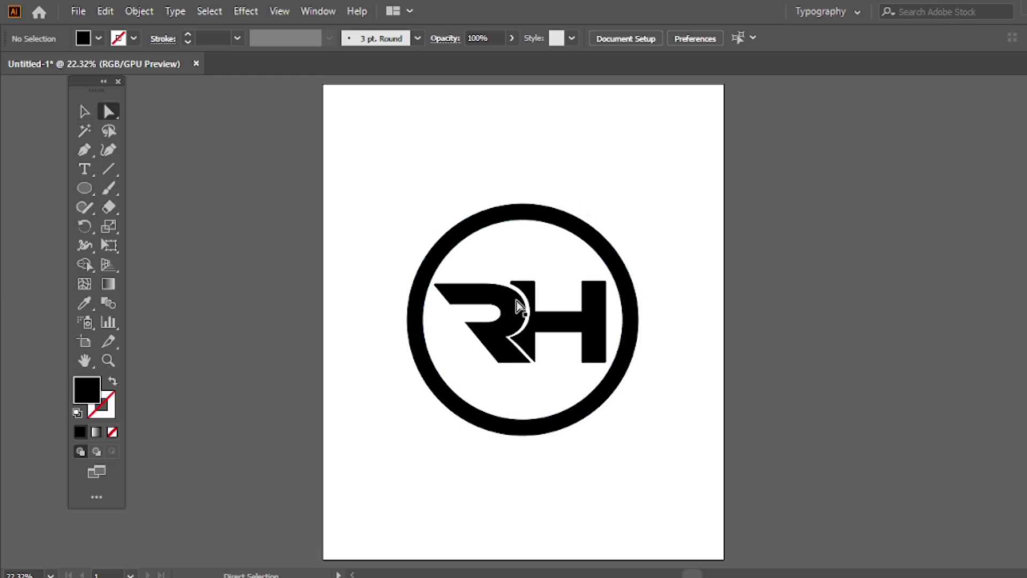
{"action": "left_click", "coordinate": [516, 306]}
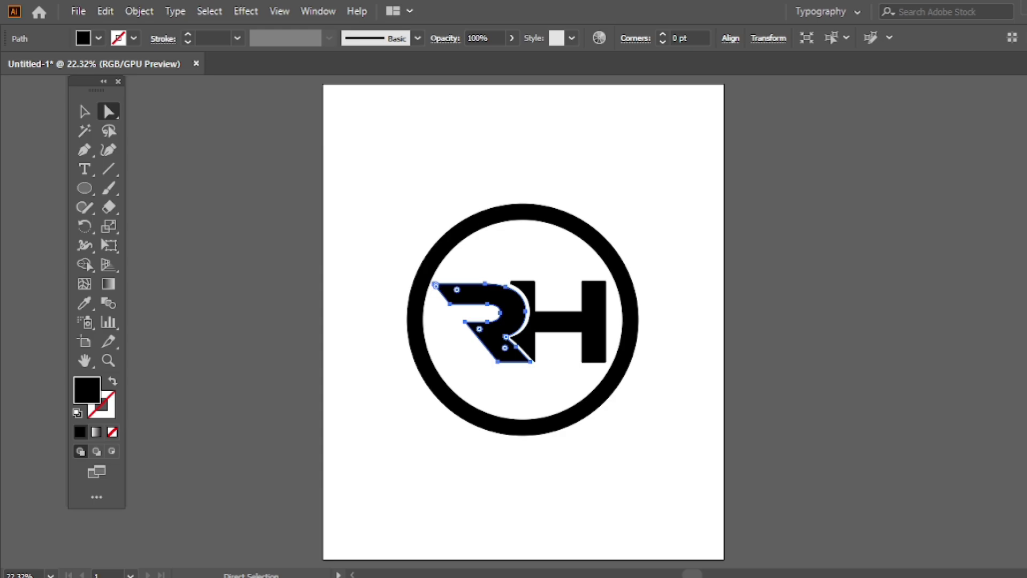
{"action": "key", "text": "F5"}
{"action": "left_click", "coordinate": [929, 122]}
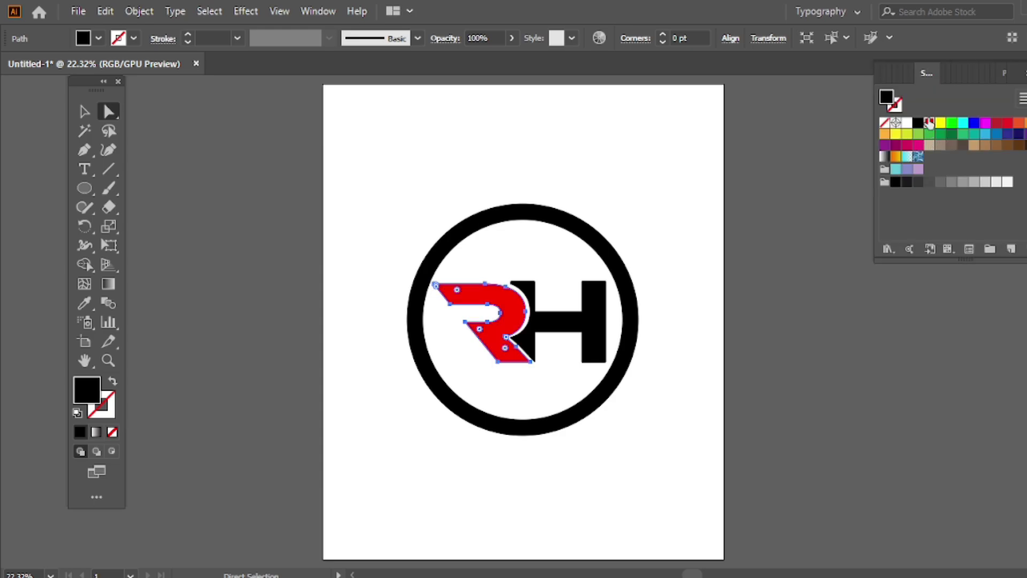
{"action": "left_click", "coordinate": [631, 302]}
{"action": "left_click", "coordinate": [929, 122]}
{"action": "left_click", "coordinate": [591, 328]}
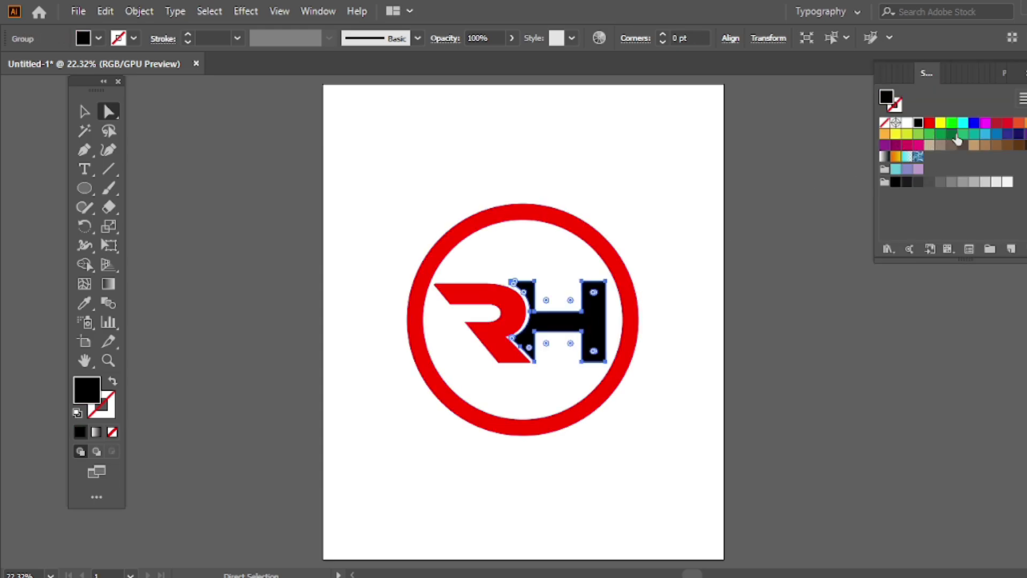
{"action": "left_click", "coordinate": [986, 136]}
{"action": "key", "text": "F5"}
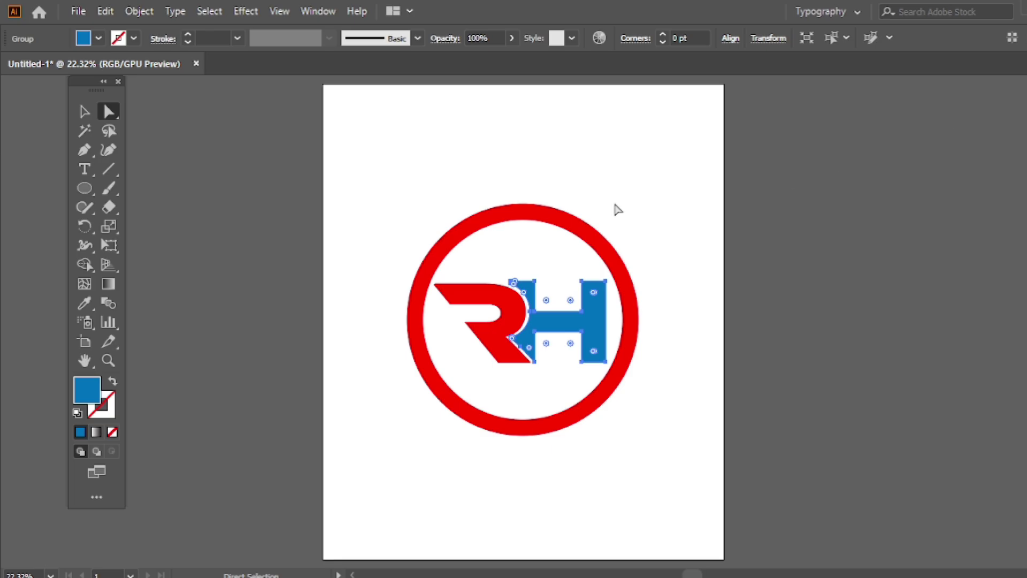
Select the whole logo and copy it with Edit > Copy
{"action": "key", "text": "v"}
{"action": "left_click", "coordinate": [471, 124]}
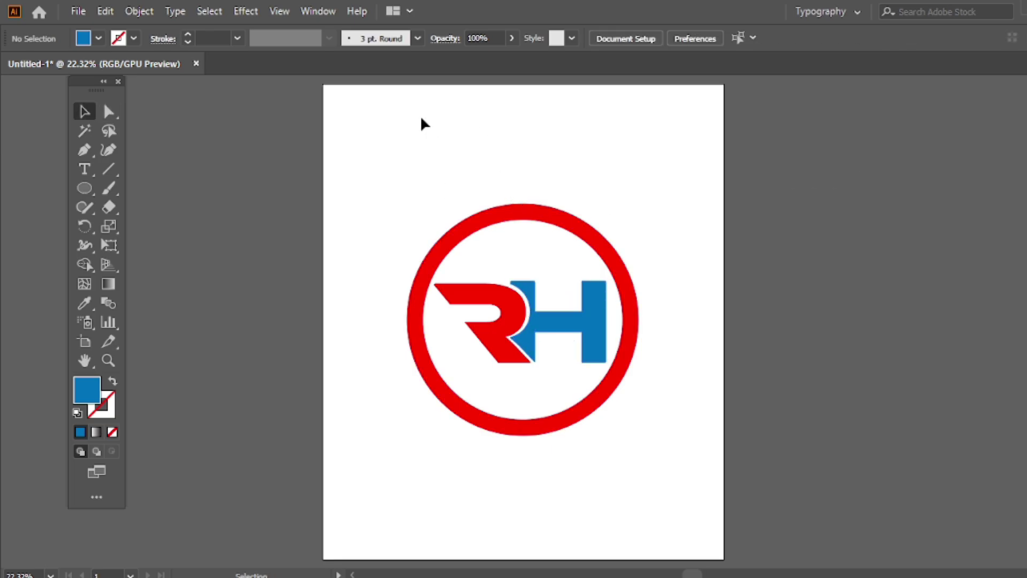
{"action": "left_click_drag", "start_coordinate": [415, 146], "coordinate": [586, 359]}
{"action": "left_click", "coordinate": [101, 12]}
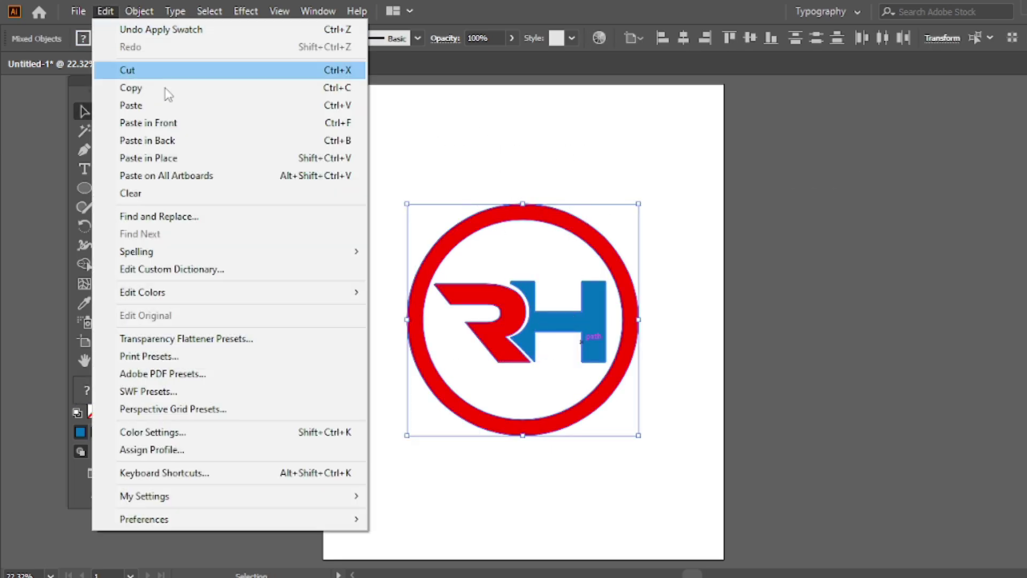
{"action": "left_click", "coordinate": [148, 90]}
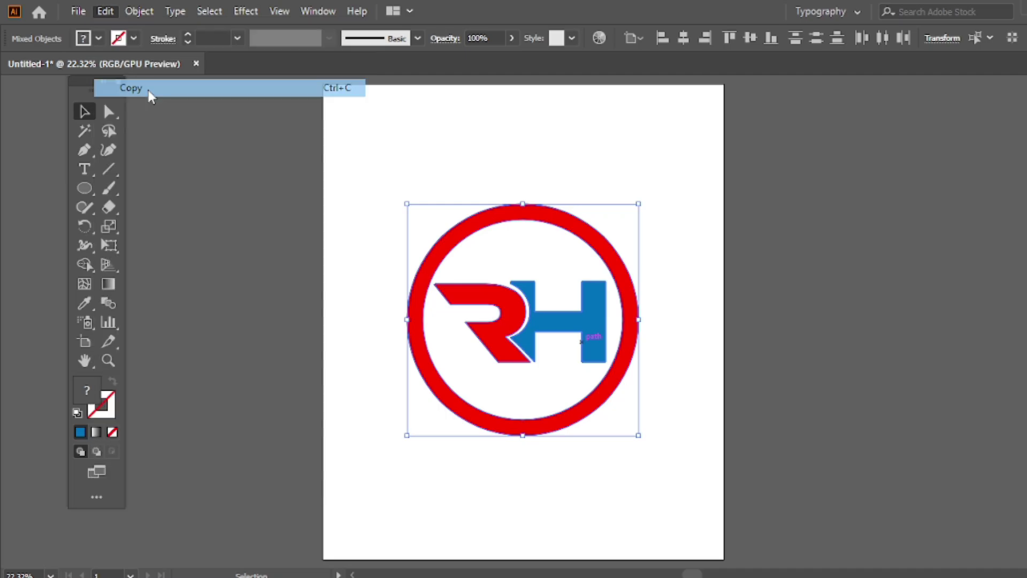
{"action": "left_click", "coordinate": [405, 138]}
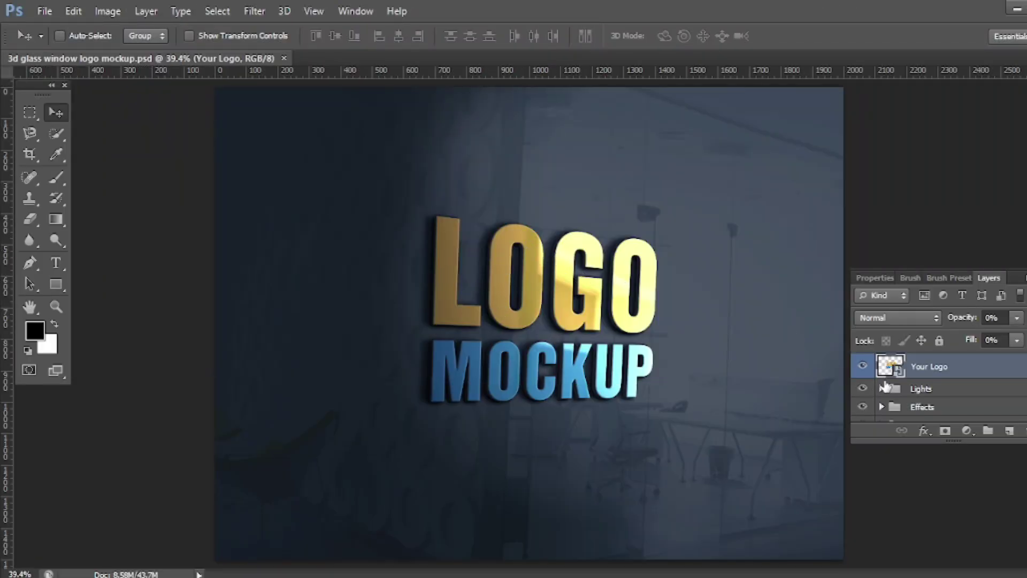
Open the Your Logo smart object and hide the placeholder Preview logo layer
{"action": "left_click", "coordinate": [546, 252]}
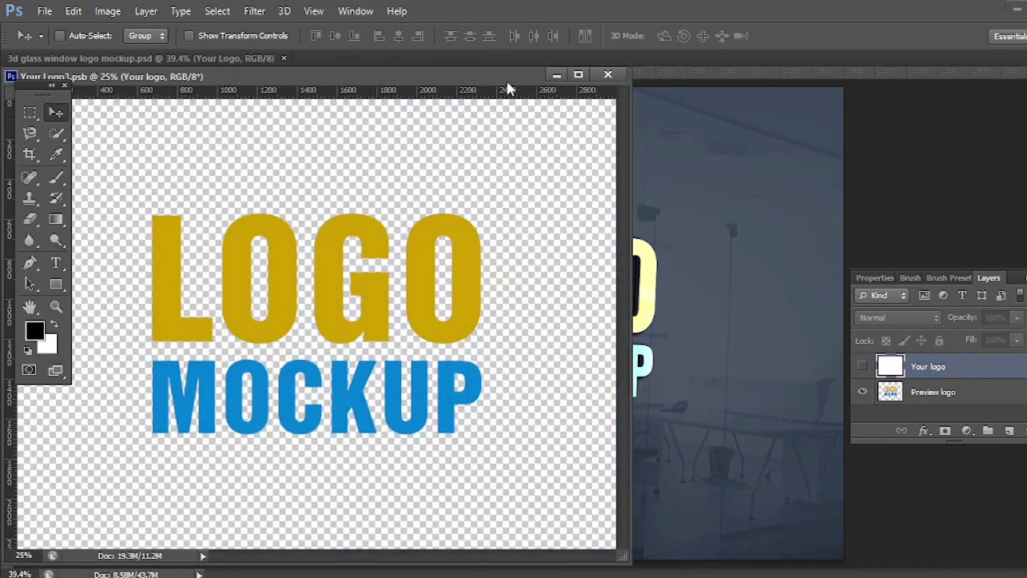
{"action": "left_click_drag", "start_coordinate": [566, 75], "coordinate": [569, 54]}
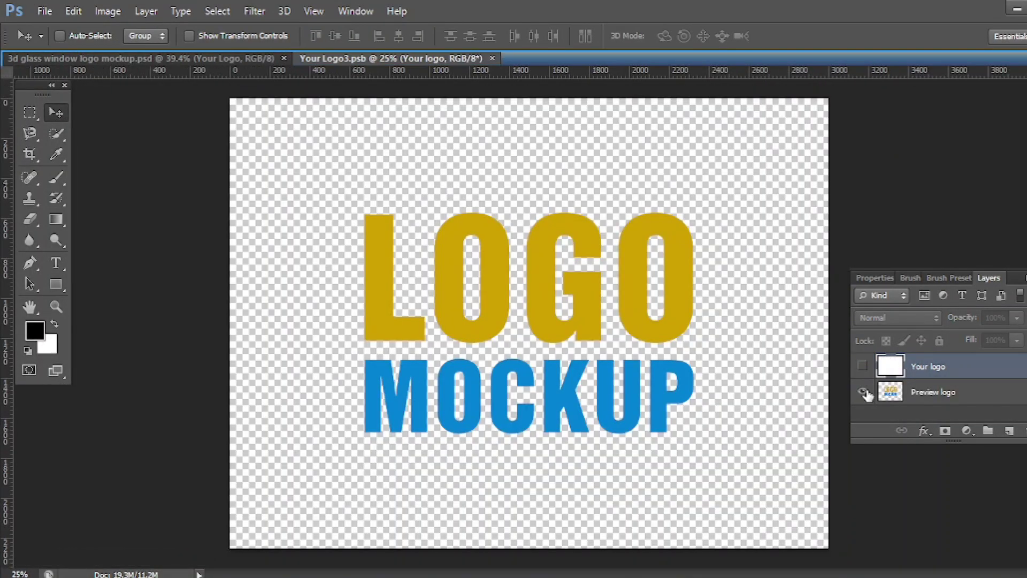
{"action": "left_click", "coordinate": [862, 392]}
Paste the RH logo as a smart object, enlarge it, and save the .psb back into the mockup
{"action": "key", "text": "ctrl+v"}
{"action": "left_click", "coordinate": [593, 190]}
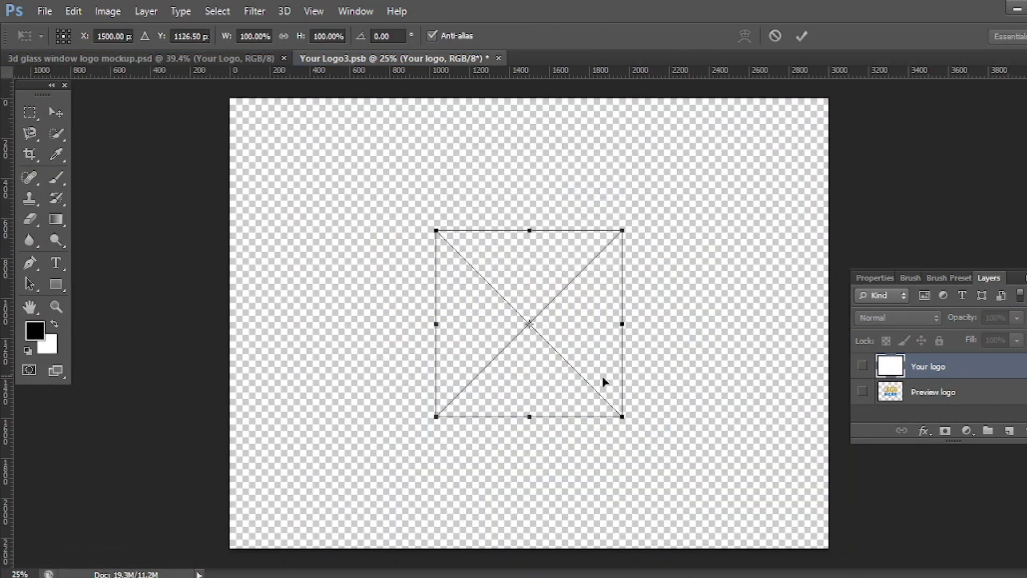
{"action": "left_click_drag", "start_coordinate": [624, 428], "coordinate": [721, 495]}
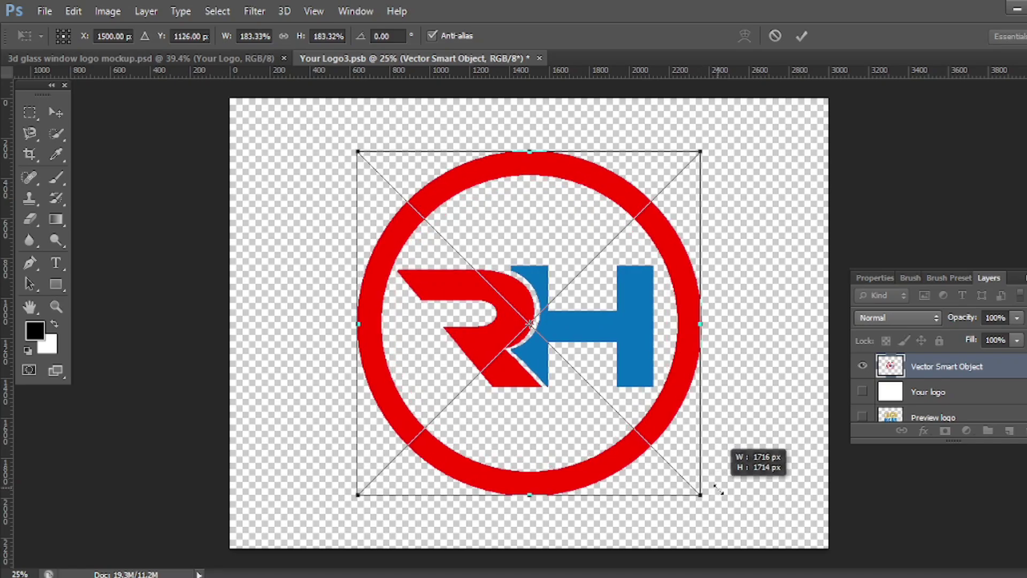
{"action": "key", "text": "ctrl+w"}
{"action": "left_click", "coordinate": [419, 219]}
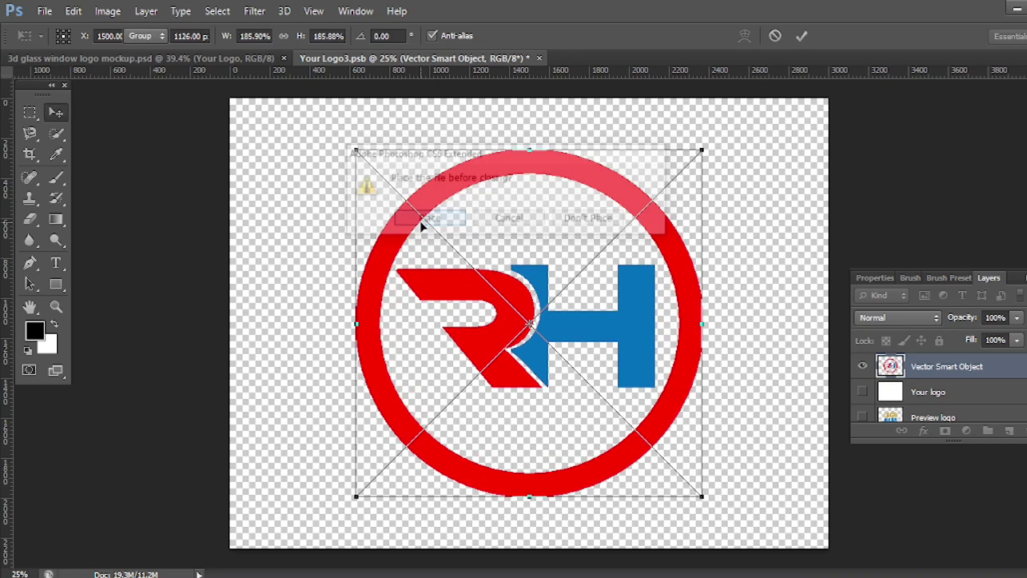
{"action": "left_click", "coordinate": [420, 218]}
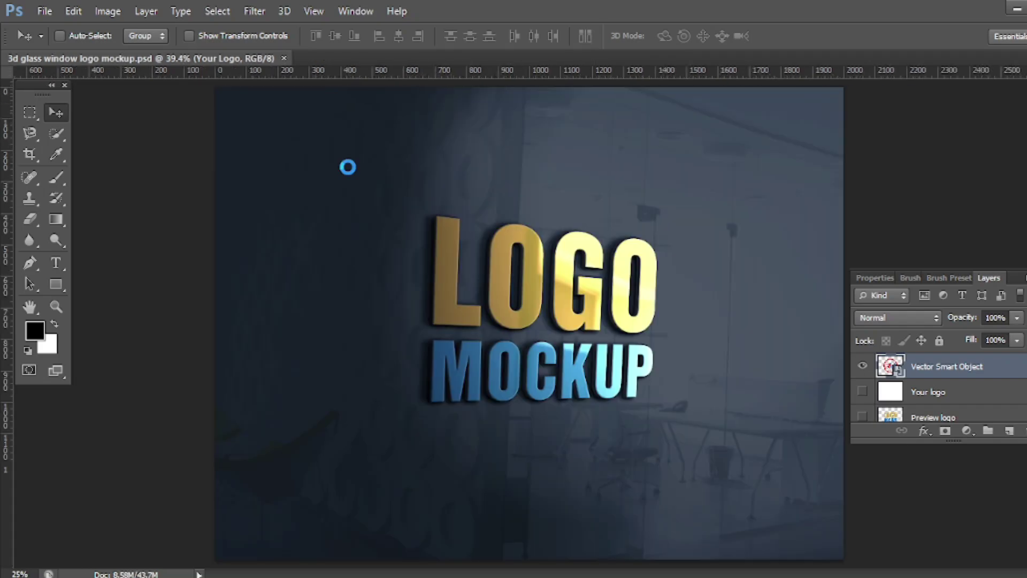
{"action": "left_click", "coordinate": [663, 353]}
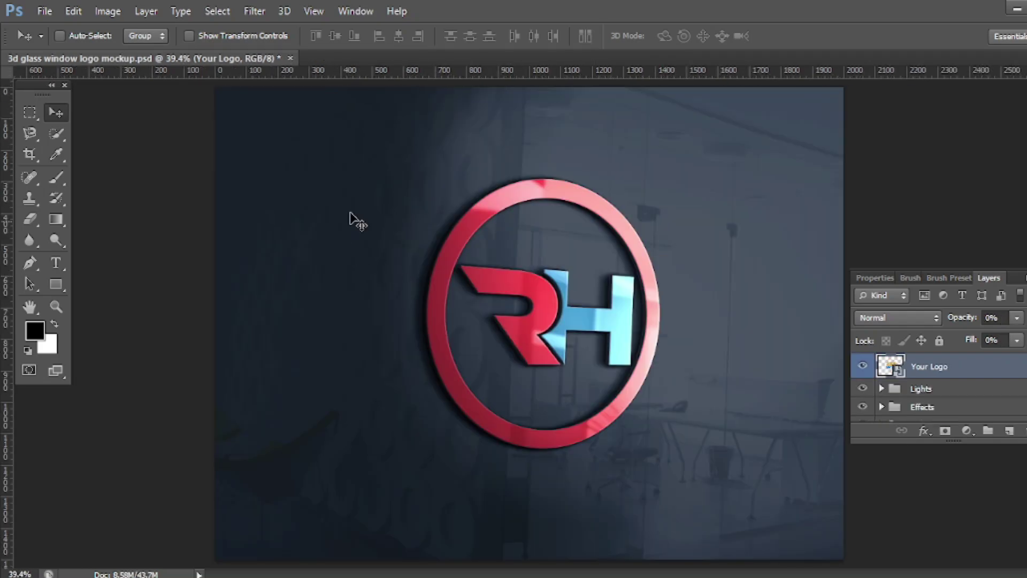